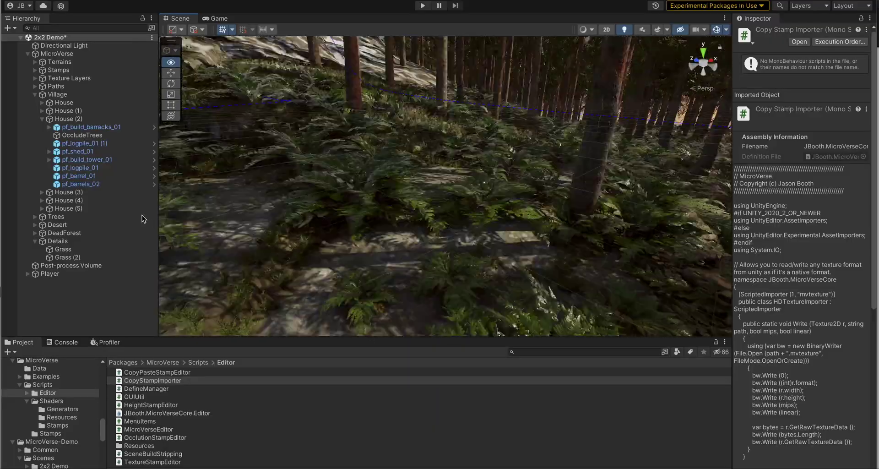
Examine the demo terrain, from the fern forest floor over the snowy mountains and paths to the village buildings.
key("s")
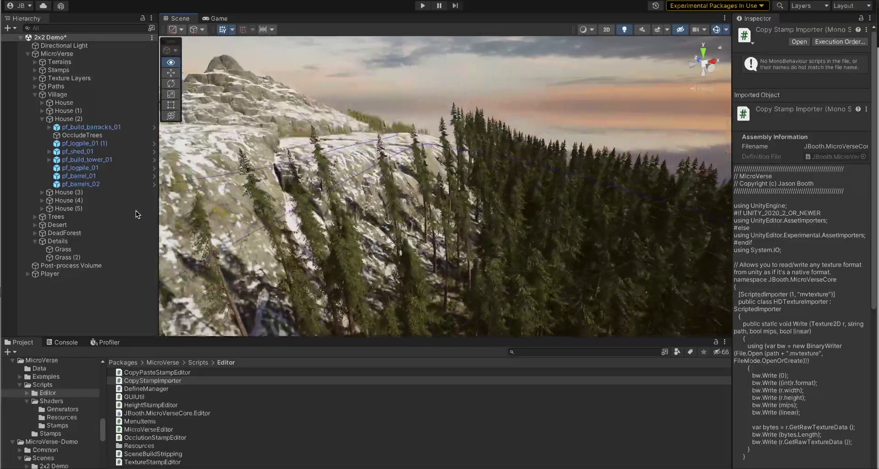
key("w")
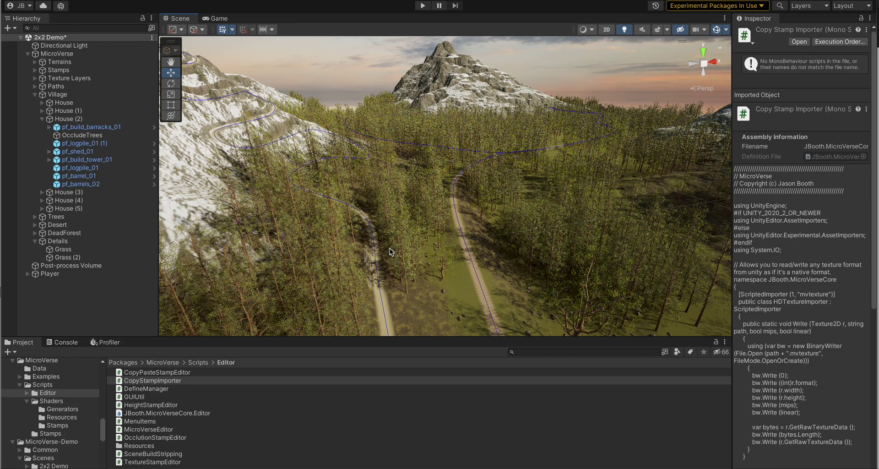
right_click_drag(395, 267, 485, 252)
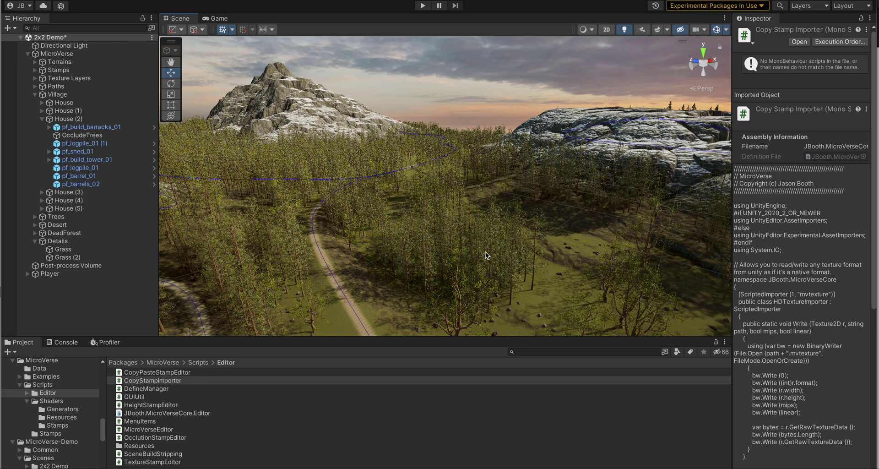
left_click_drag(455, 258, 418, 266)
right_click_drag(421, 241, 454, 282)
key("w")
right_click_drag(511, 281, 441, 287)
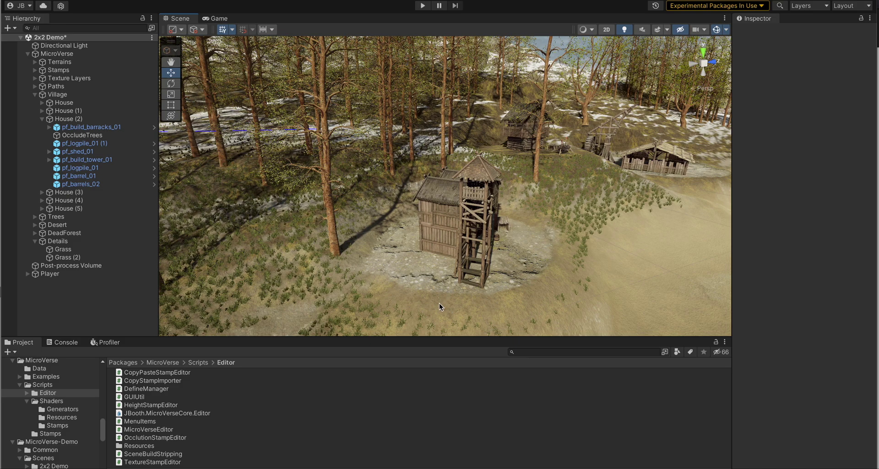
Move the whole House group in the village, with the big house, boat and props, to Z 603.76.
right_click_drag(455, 298, 360, 288)
left_click(463, 178)
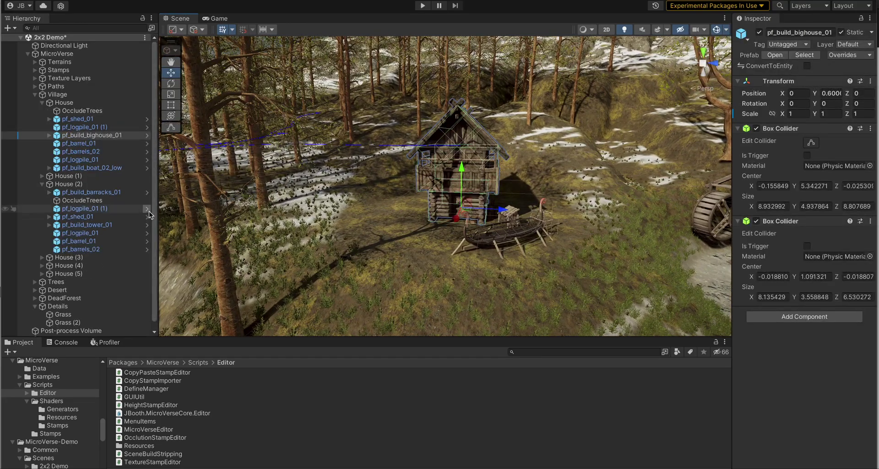
left_click(64, 102)
right_click_drag(381, 229, 390, 247)
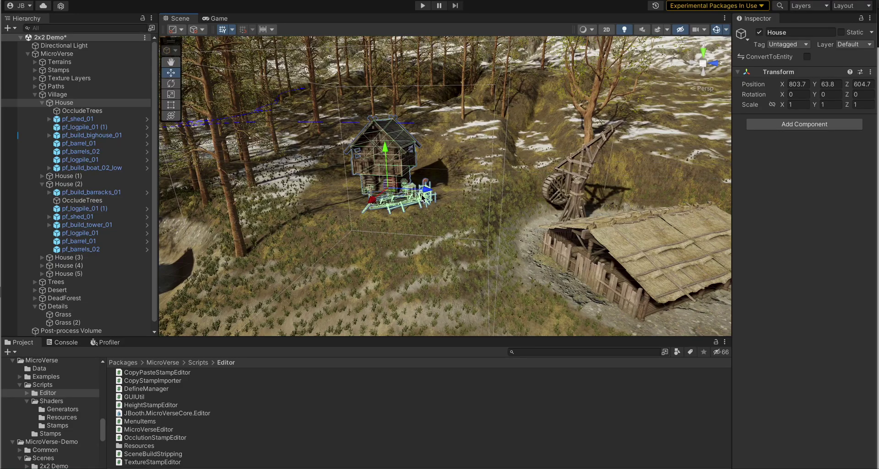
mouse_move(425, 191)
left_mouse_down()
mouse_move(299, 175)
mouse_move(417, 198)
left_mouse_up()
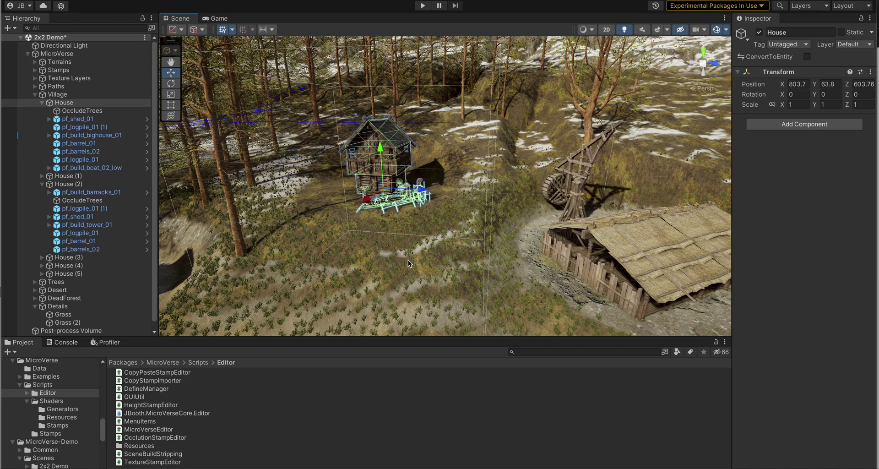
Select Path 1 in the Paths group and enter Spline editing for it.
right_click_drag(407, 260, 302, 279)
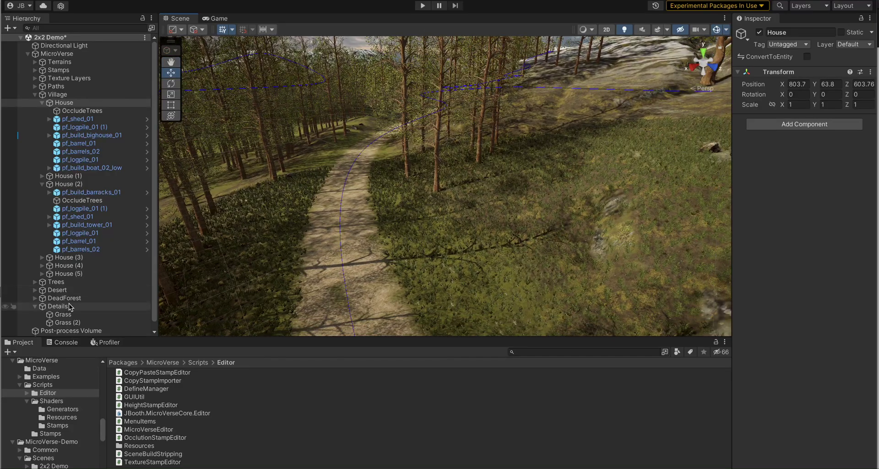
scroll(69, 306, "down", 1)
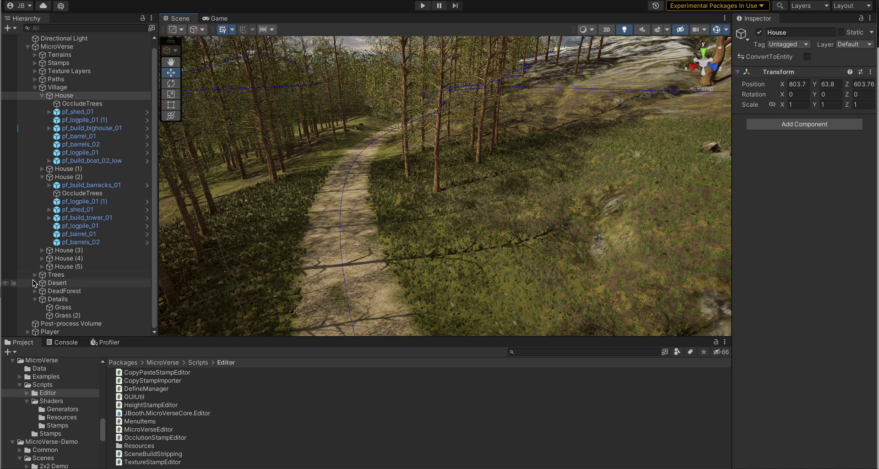
left_click(35, 87)
left_click(34, 87)
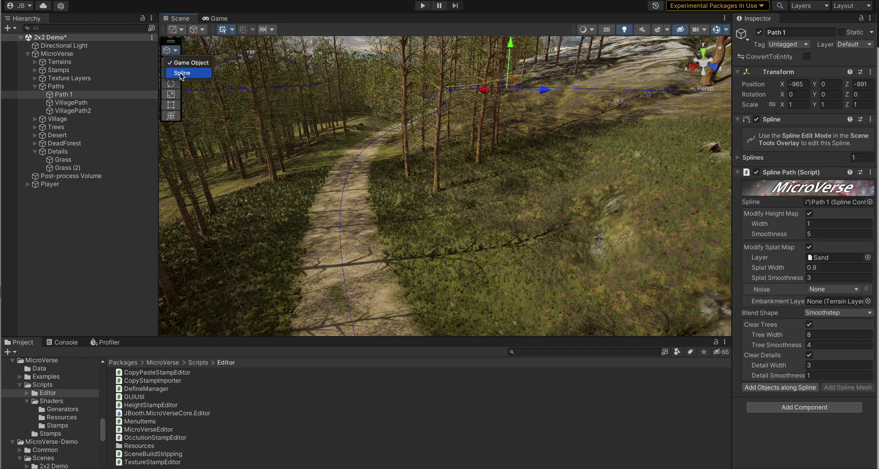
right_click_drag(343, 241, 481, 222)
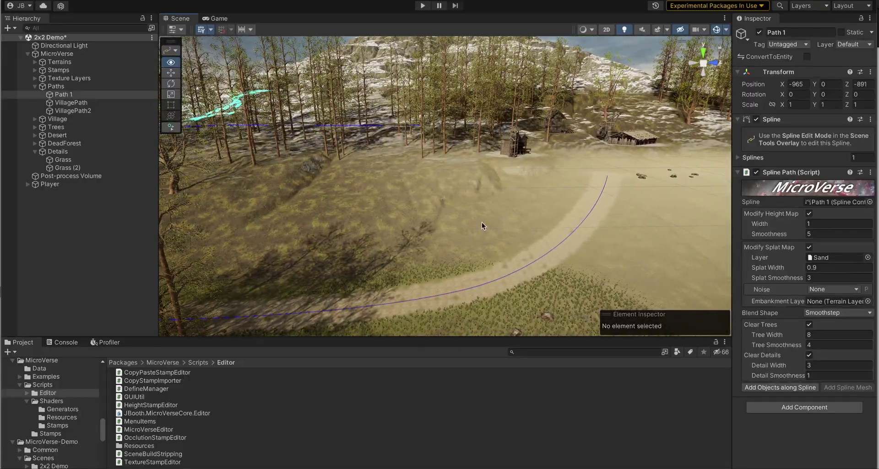
Shift the VillagePath spline's knot at the bend before the village along its X axis.
left_click(57, 105)
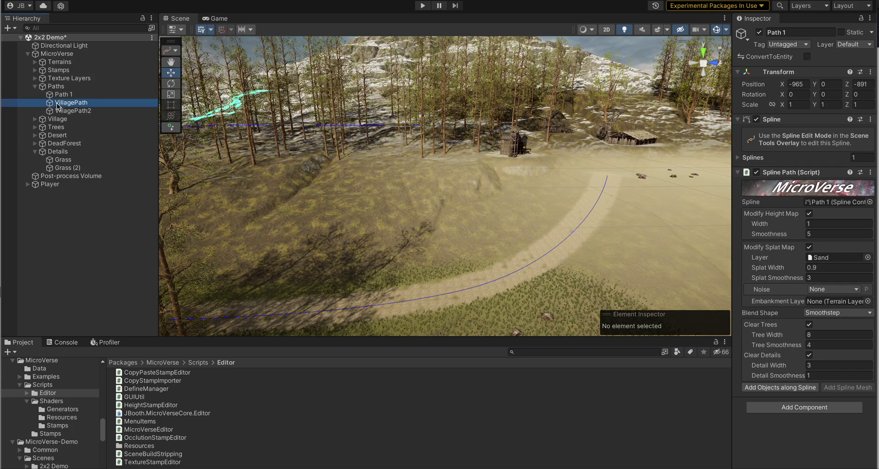
left_click(170, 62)
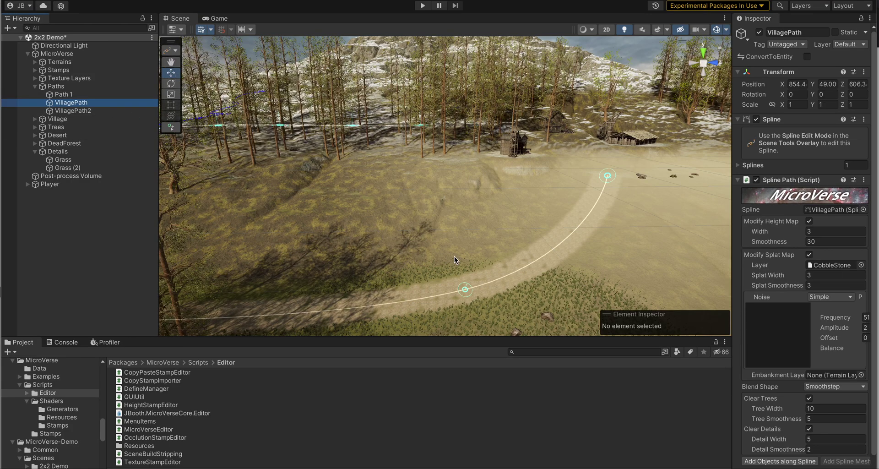
left_click(463, 290)
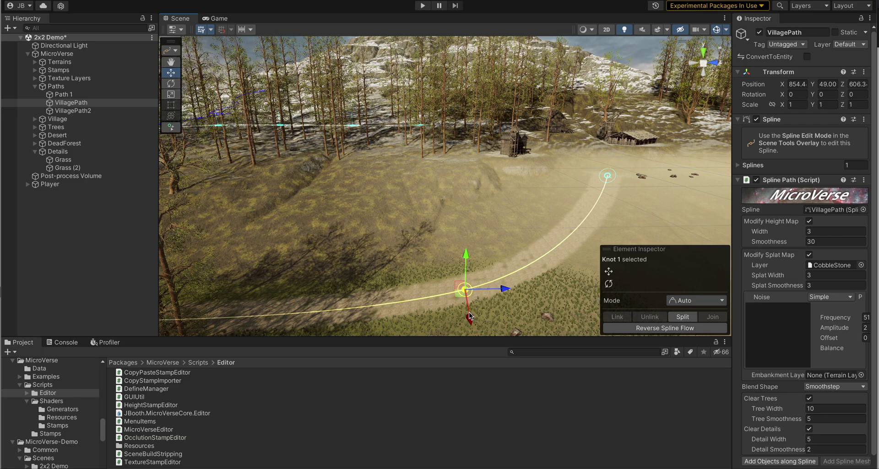
left_click_drag(467, 306, 198, 287)
Try Density values of 0.1 and 1 on the Conifer stamp named Trees, and leave it at 5.
scroll(200, 284, "up", 5)
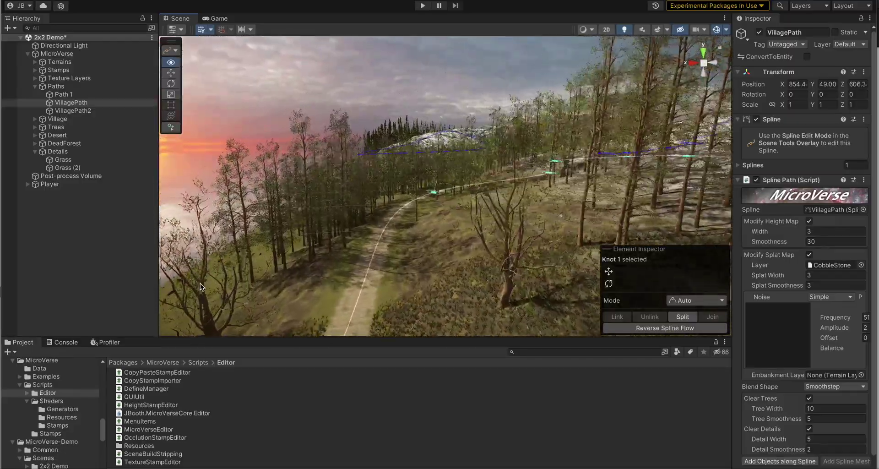
left_click_drag(211, 285, 380, 315, "alt")
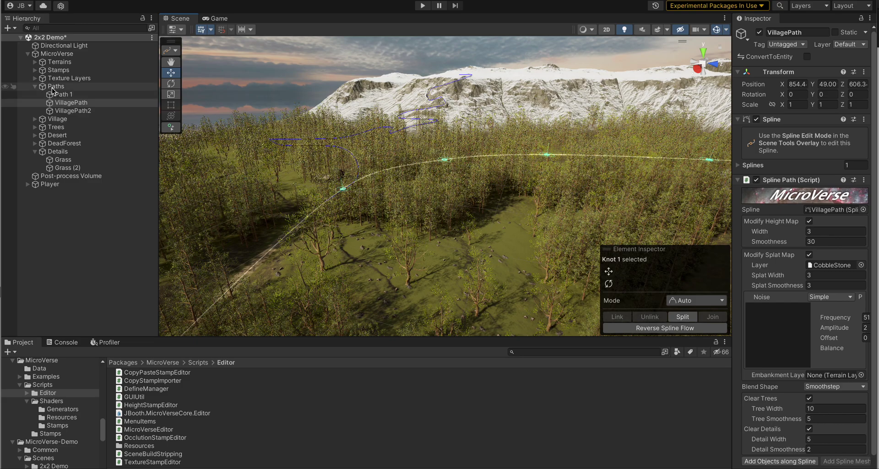
left_click(35, 127)
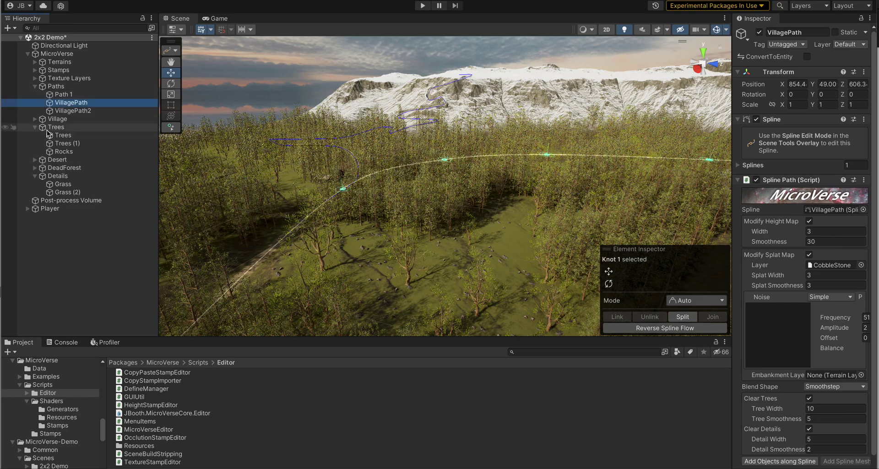
left_click(62, 144)
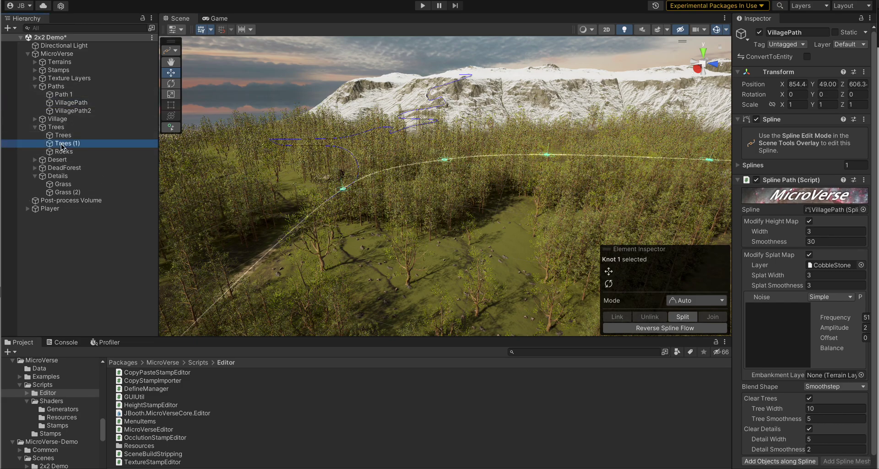
left_click(63, 136)
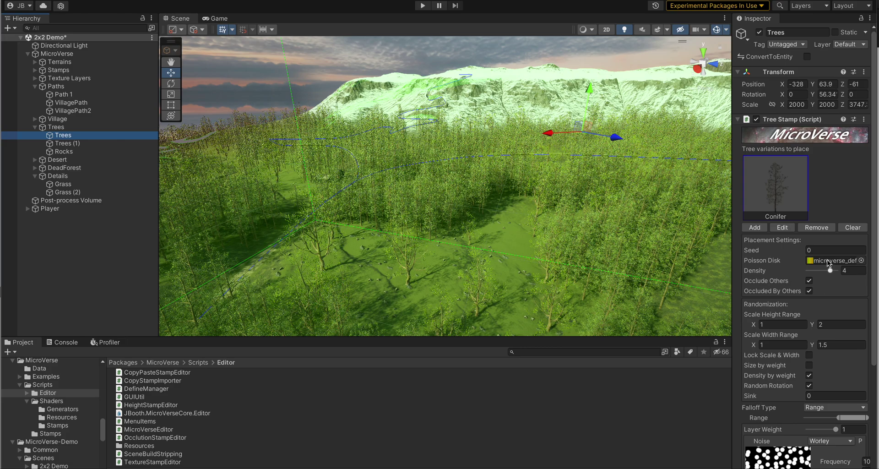
scroll(829, 328, "down", 2)
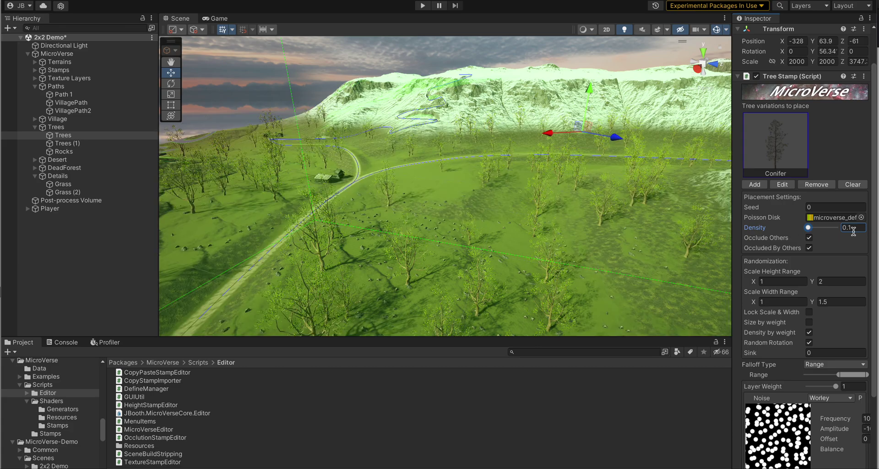
type("1")
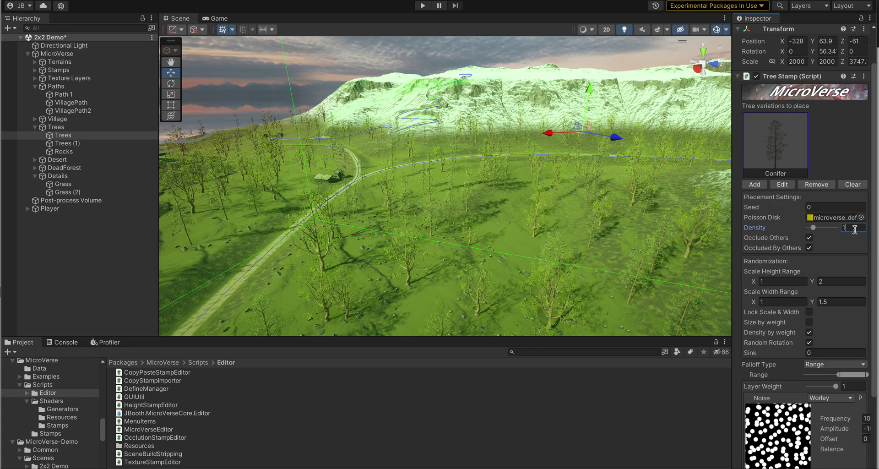
type("5")
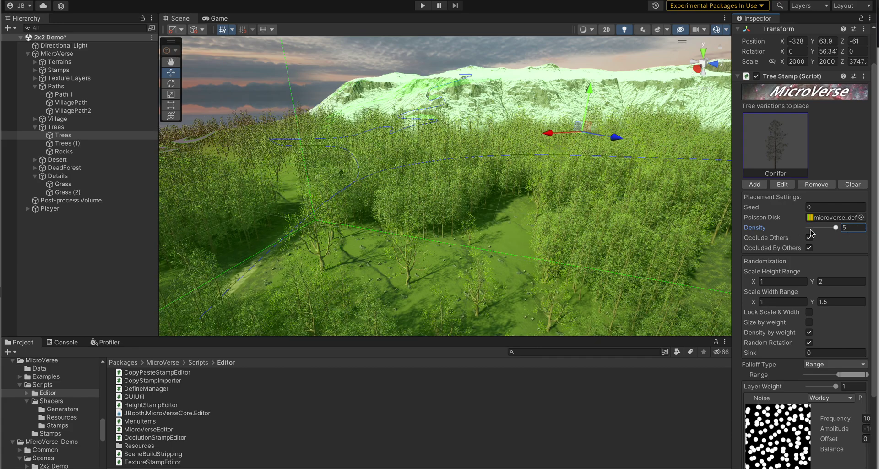
Examine the dense conifer forest and snowy ridge on the terrain tile at (0, 0, -1000) from several angles.
right_click_drag(405, 198, 515, 206)
left_click(204, 175)
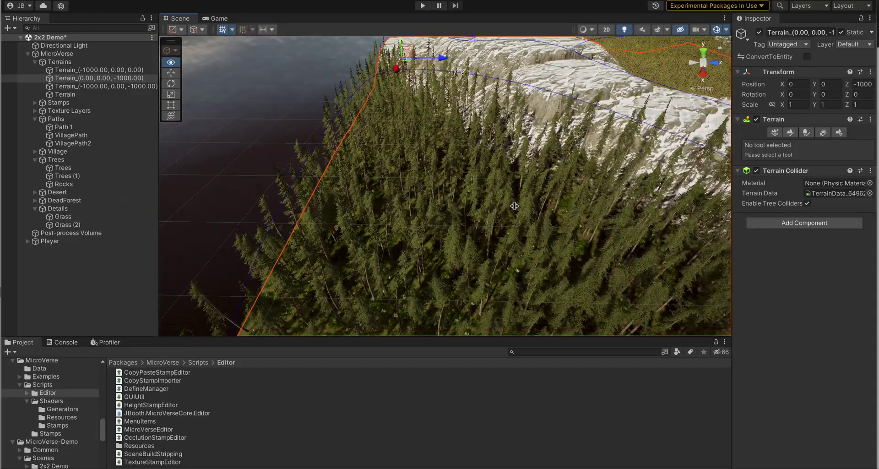
right_click_drag(443, 205, 309, 286)
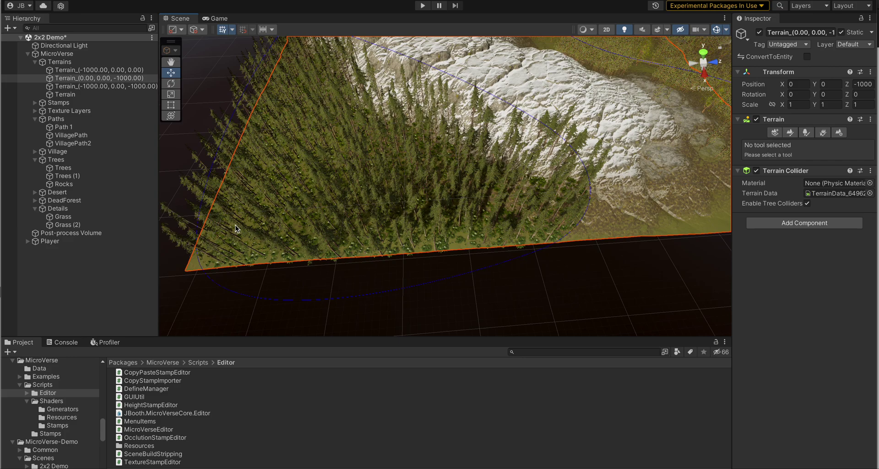
left_click_drag(235, 225, 418, 145, "alt")
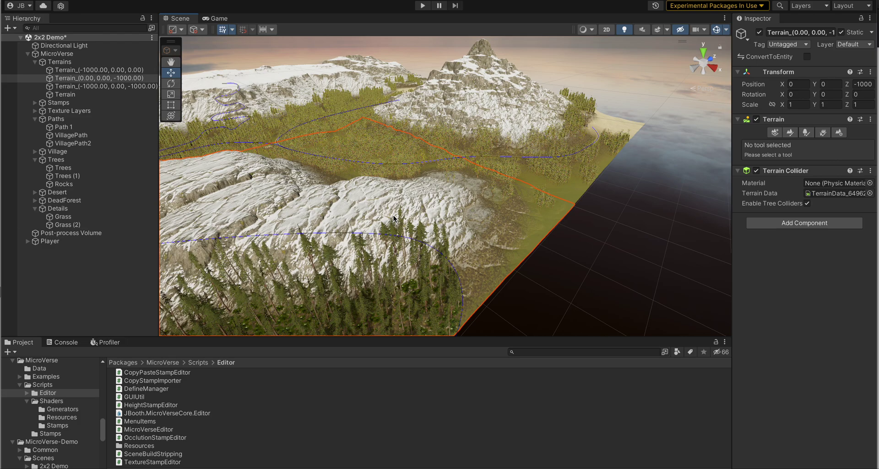
right_click_drag(369, 283, 231, 262)
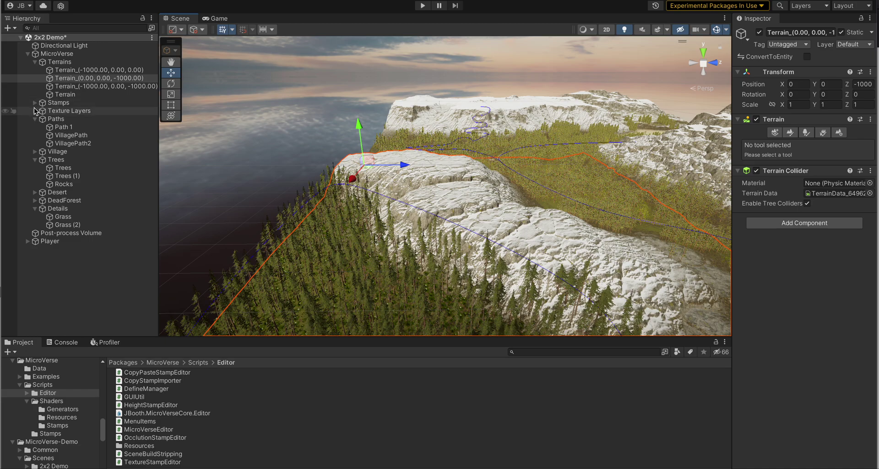
left_click_drag(459, 255, 425, 280, "alt")
key("w")
right_click_drag(426, 280, 426, 278)
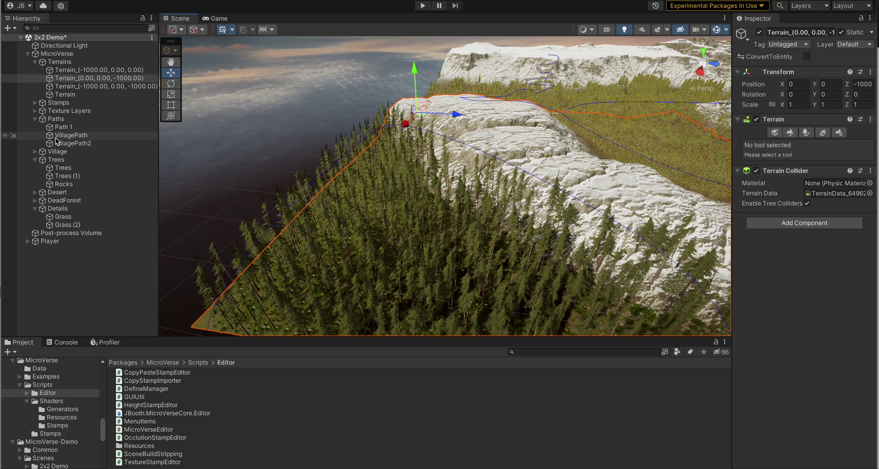
right_click_drag(397, 271, 448, 310)
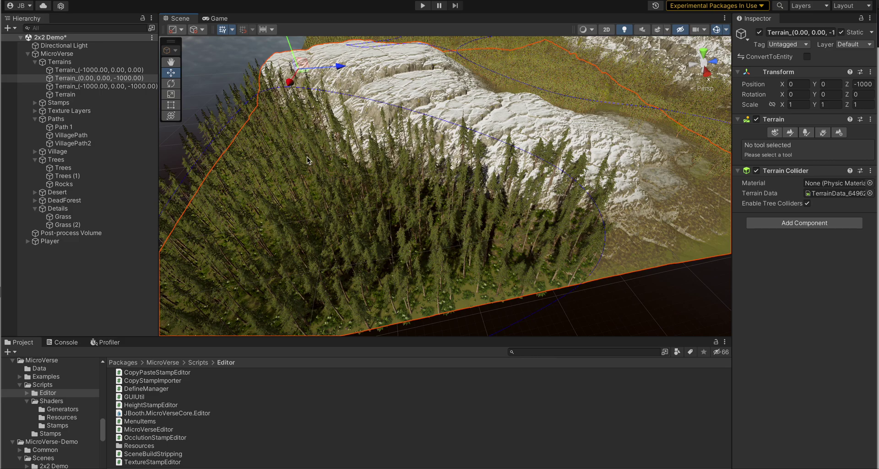
right_click_drag(307, 158, 19, 186)
key("s")
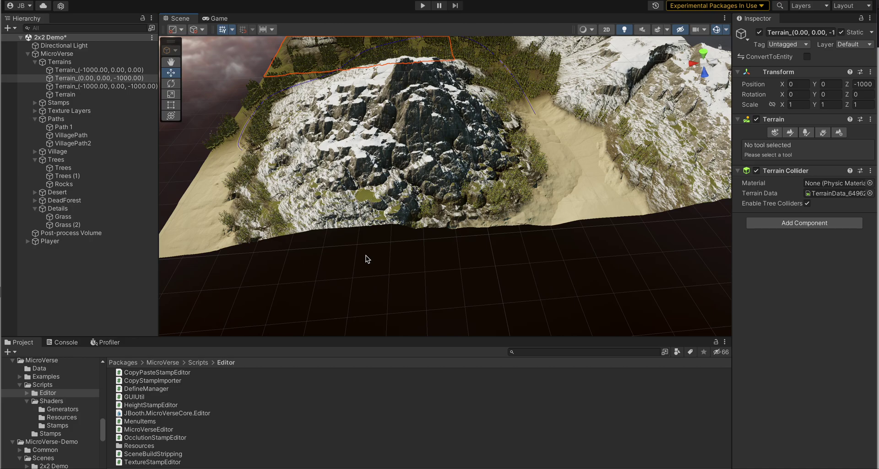
Slide the mountain's height stamp, Stamp 2, along X out to 494 and back to 276.
right_click_drag(356, 251, 716, 174)
key("w")
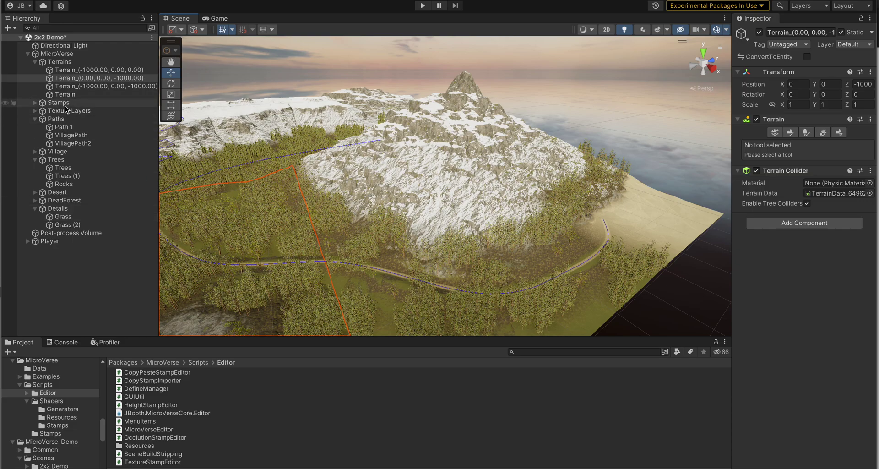
left_click(35, 102)
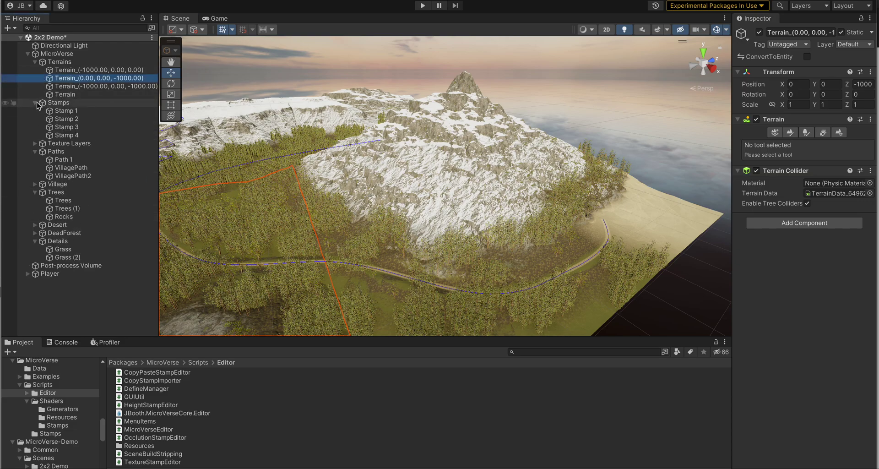
left_click(68, 129)
left_click(67, 121)
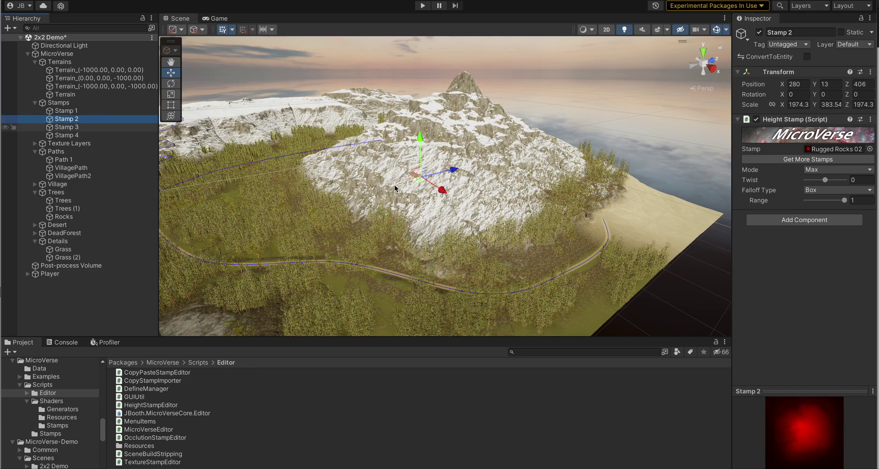
left_click_drag(442, 192, 482, 208)
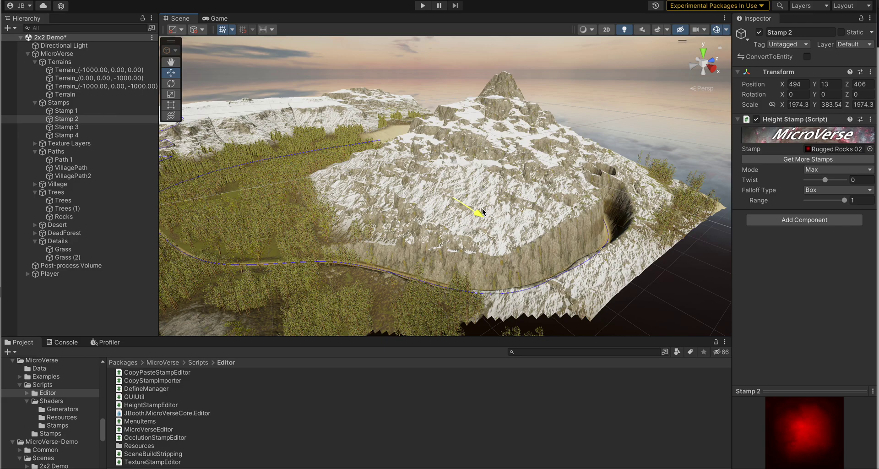
left_click_drag(483, 211, 449, 186)
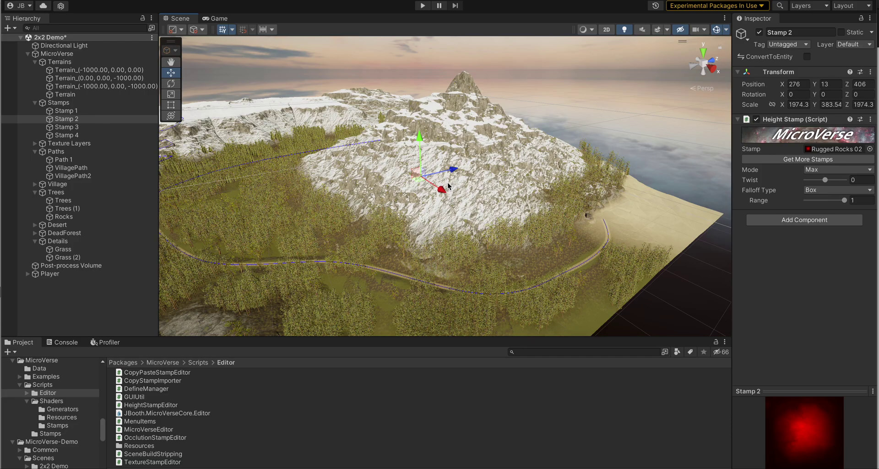
Play-test the scene by walking the character along the village path through the forest, and stop the play test.
right_click_drag(436, 220, 598, 237)
key("w")
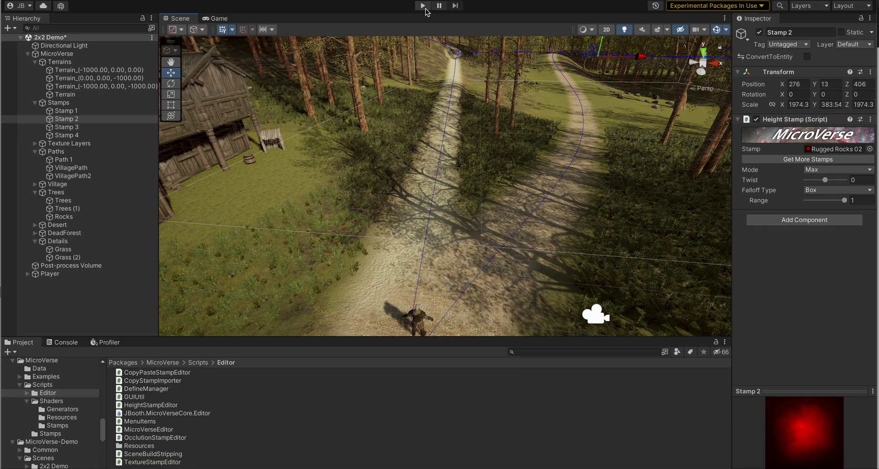
left_click(423, 7)
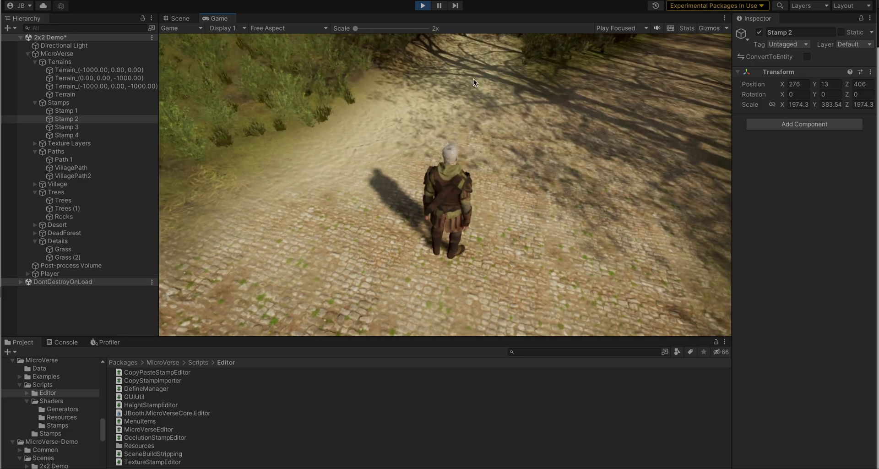
key("w")
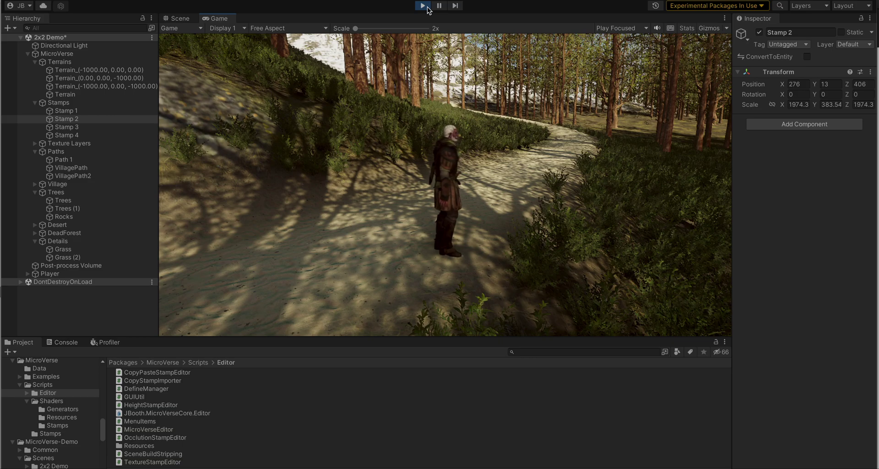
key("w")
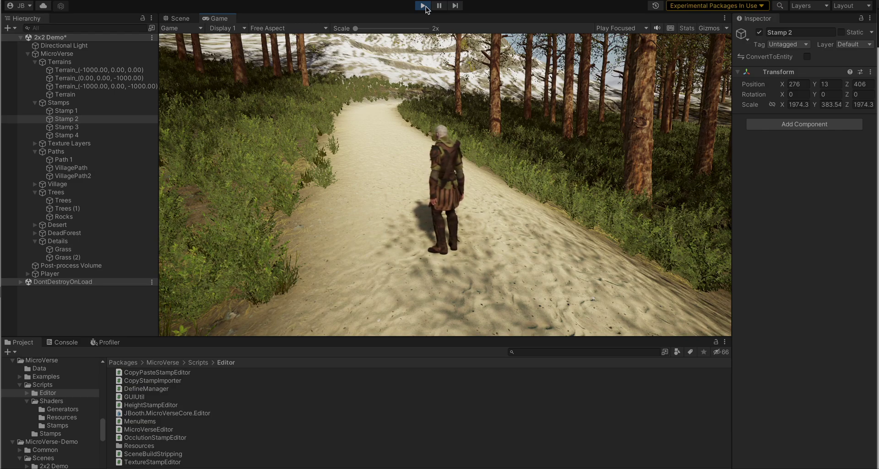
left_click(423, 6)
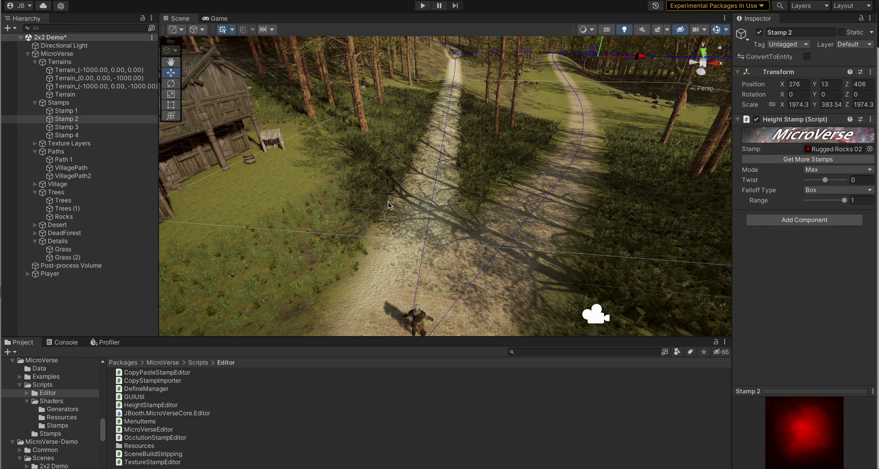
Review the Falloff Type options of the height stamp on Stamp 2.
left_click(812, 191)
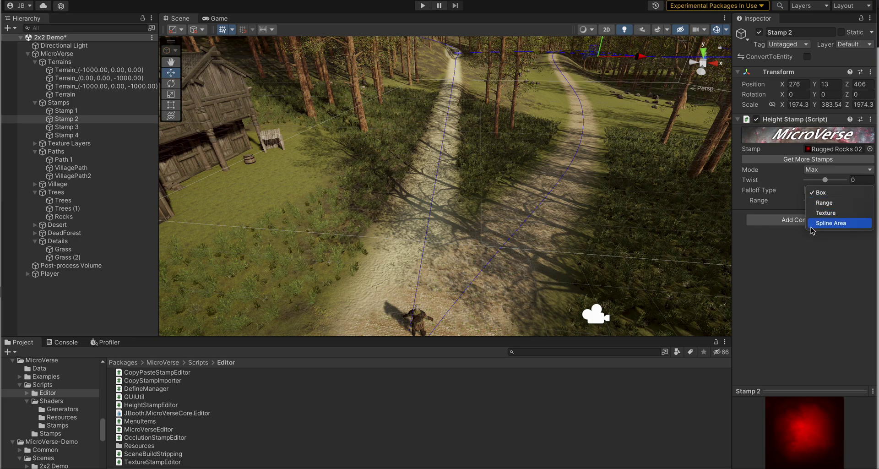
left_click(757, 186)
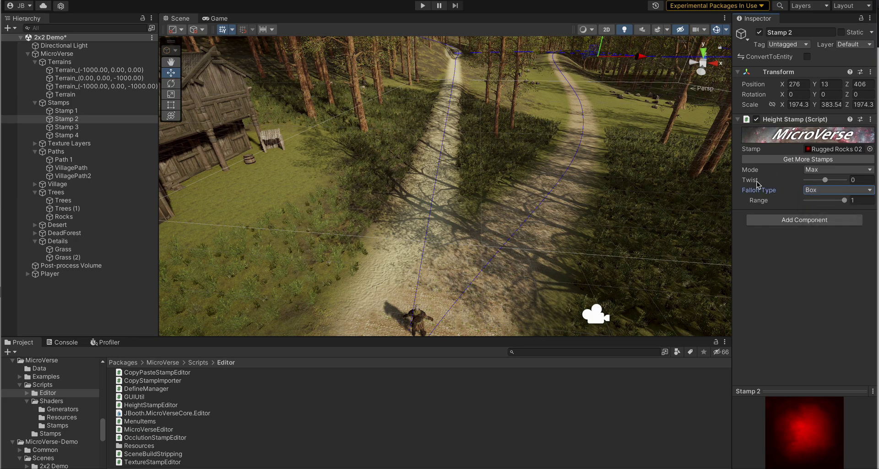
Select the Snow texture stamp under Texture Layers with the snowy mountains in view.
left_click(39, 143)
left_click(66, 177)
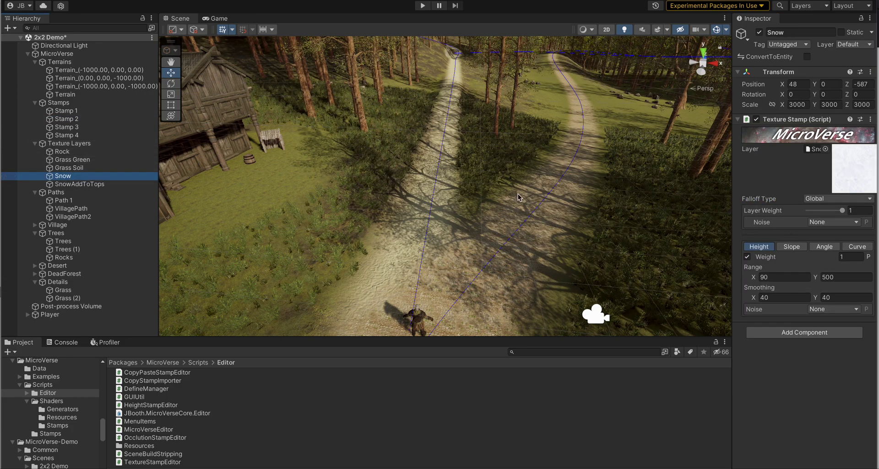
right_click_drag(398, 139, 259, 91)
key("s")
key("w")
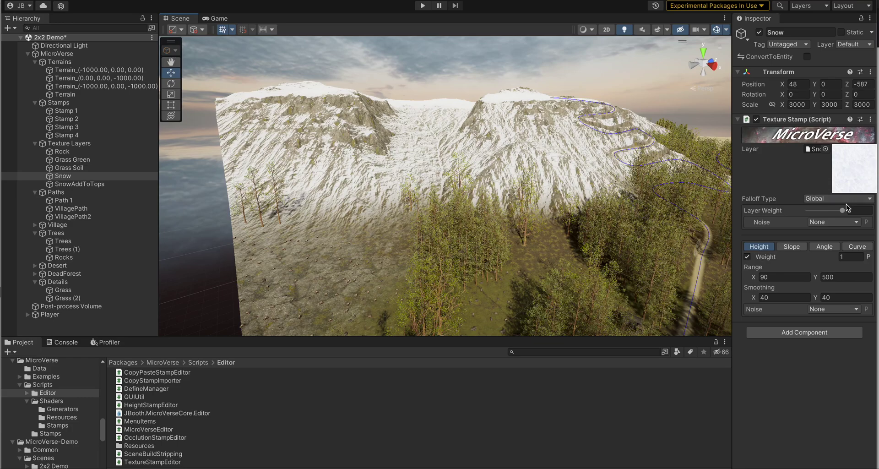
Keep the Snow stamp's Layer Weight at 1 and review the noise types offered for the layer.
mouse_move(842, 211)
left_mouse_down()
mouse_move(788, 208)
mouse_move(857, 211)
left_mouse_up()
left_click(818, 223)
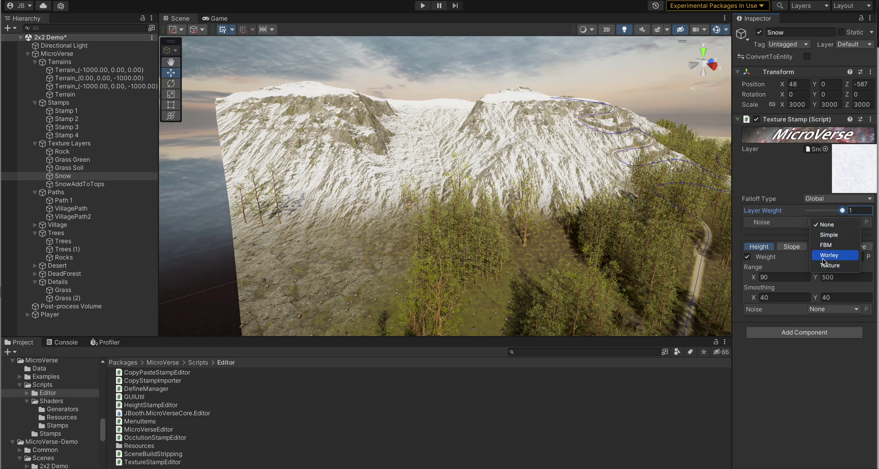
left_click(780, 212)
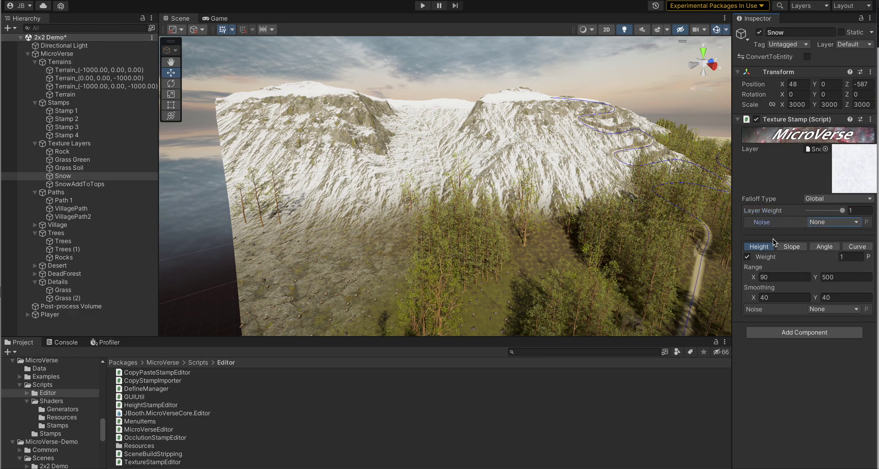
Try FBM and Worley noise on the Snow stamp's layer weight, giving the Worley noise an Amplitude of 2.
left_click(829, 222)
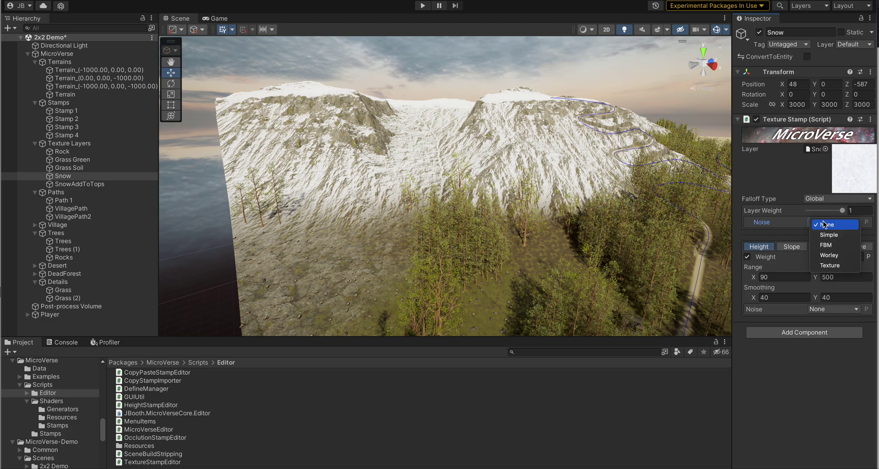
left_click(825, 244)
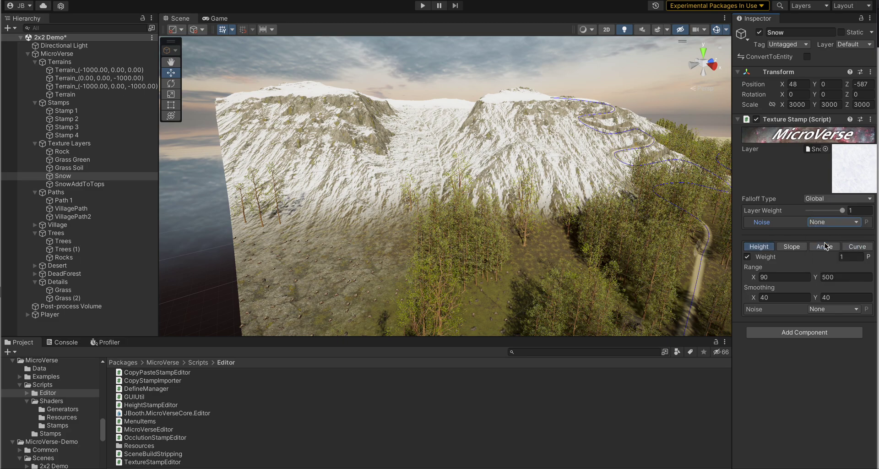
left_click(823, 225)
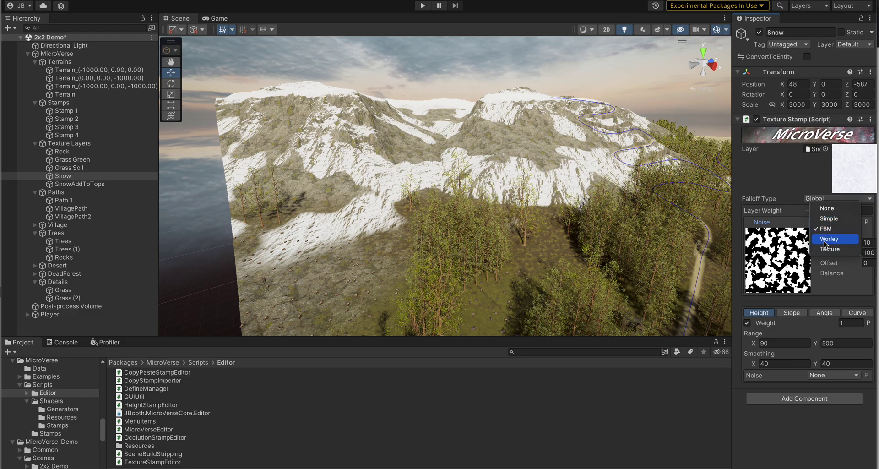
left_click(824, 239)
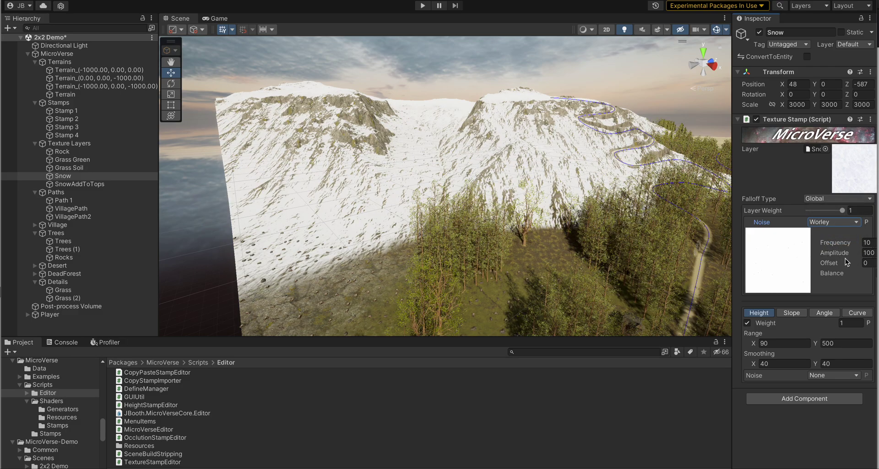
left_click(872, 264)
left_click(870, 252)
type("2")
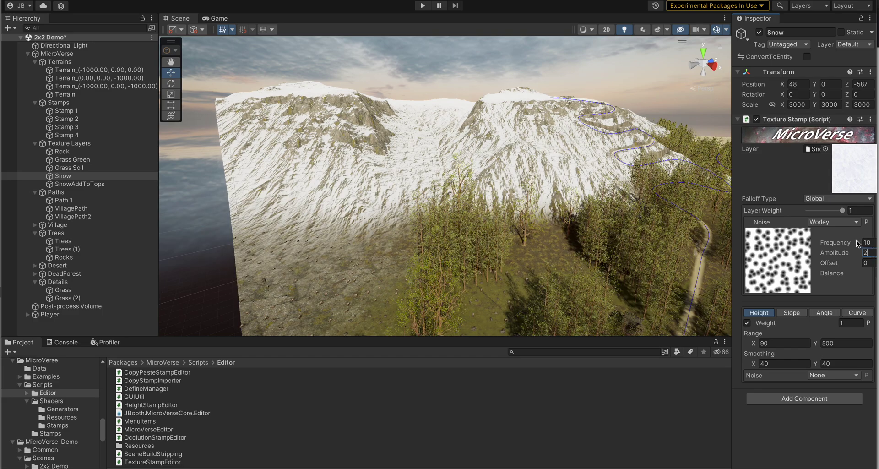
Preview the Worley noise mask on the terrain and set the Snow layer's noise back to None.
left_click(866, 222)
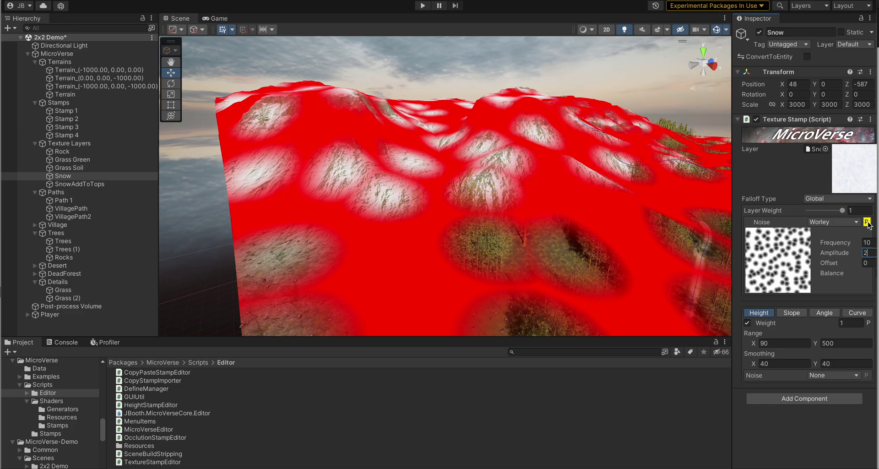
left_click(866, 222)
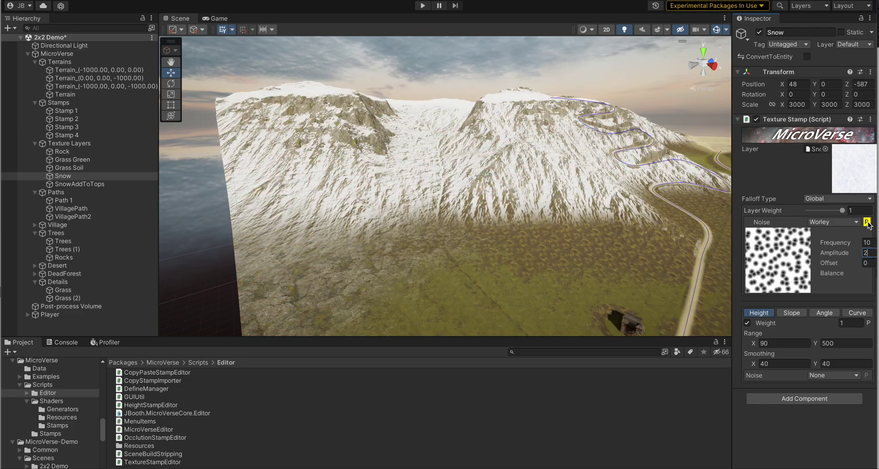
left_click(831, 221)
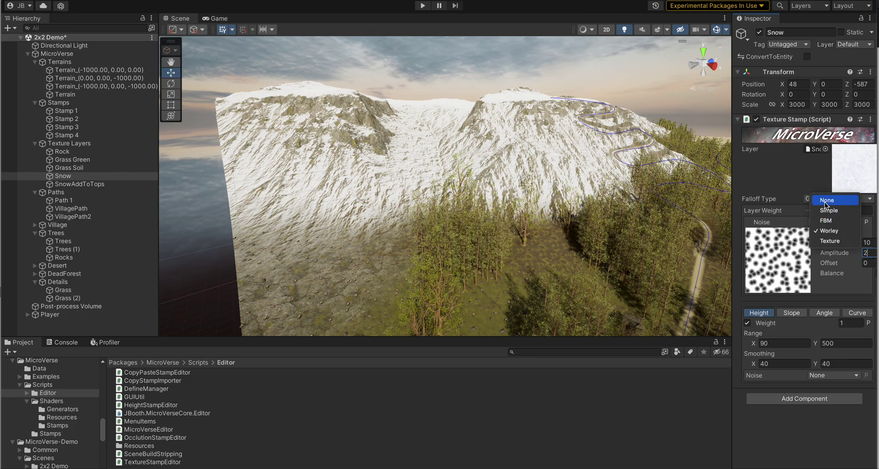
left_click(826, 200)
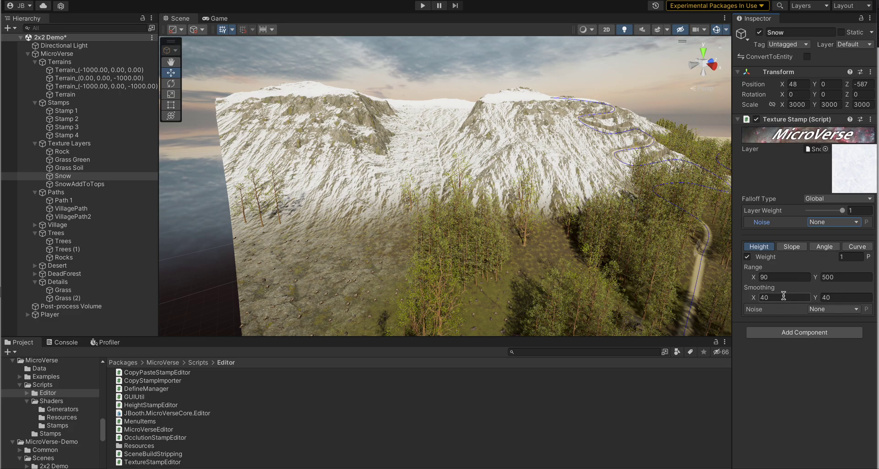
Preview the Snow stamp's Height filter mask and Slope filter mask on the terrain in turn.
left_click(868, 256)
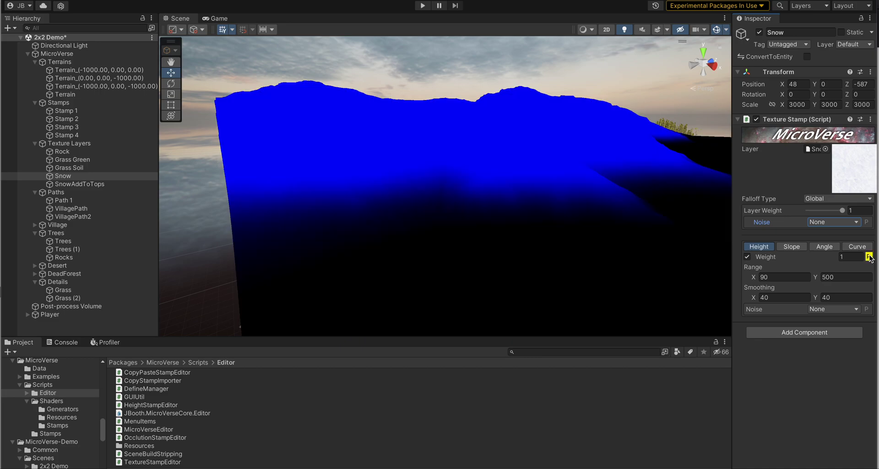
left_click(869, 256)
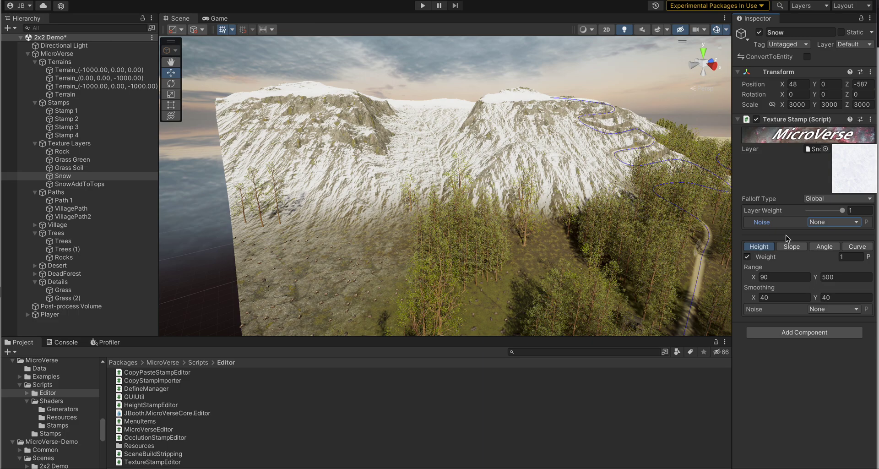
left_click(793, 247)
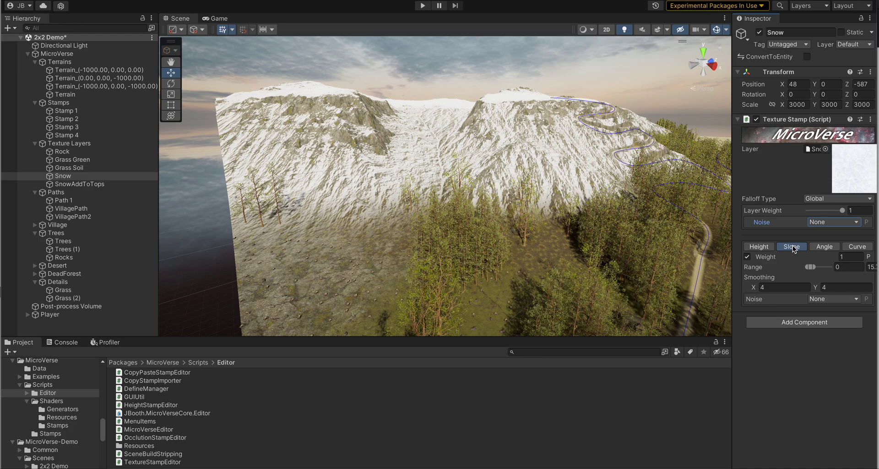
left_click(868, 257)
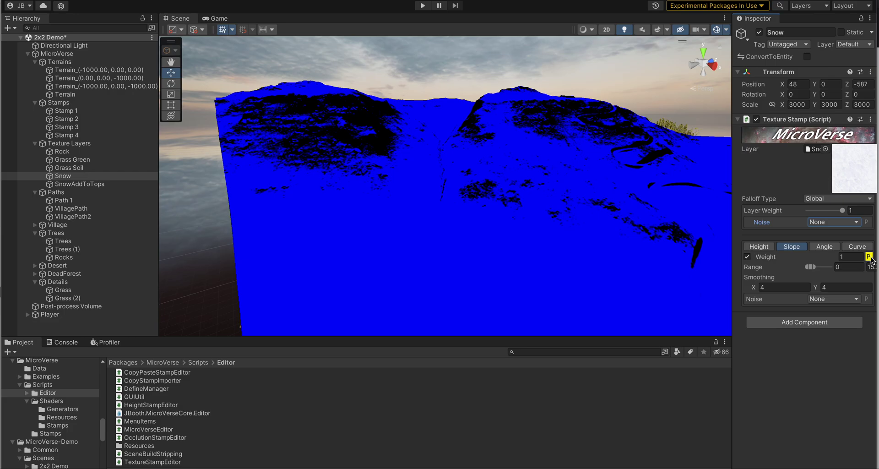
left_click(869, 257)
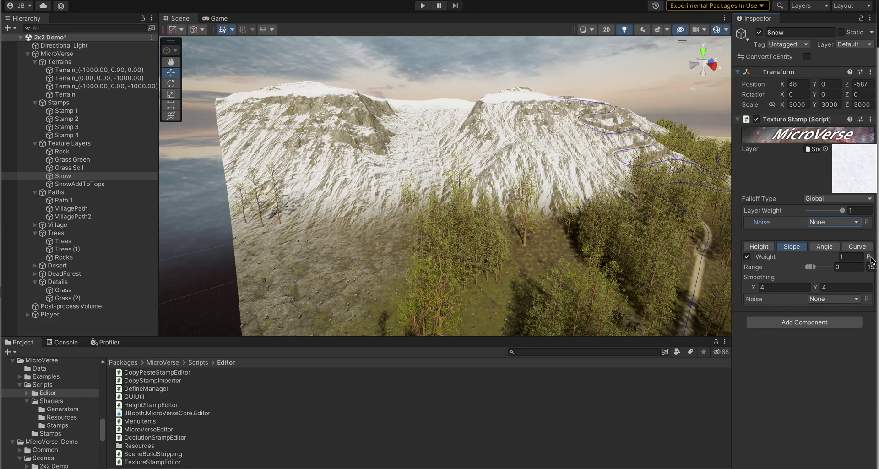
Bring up the Snow stamp's Angle and Curve filter settings and widen the Inspector.
left_click(826, 247)
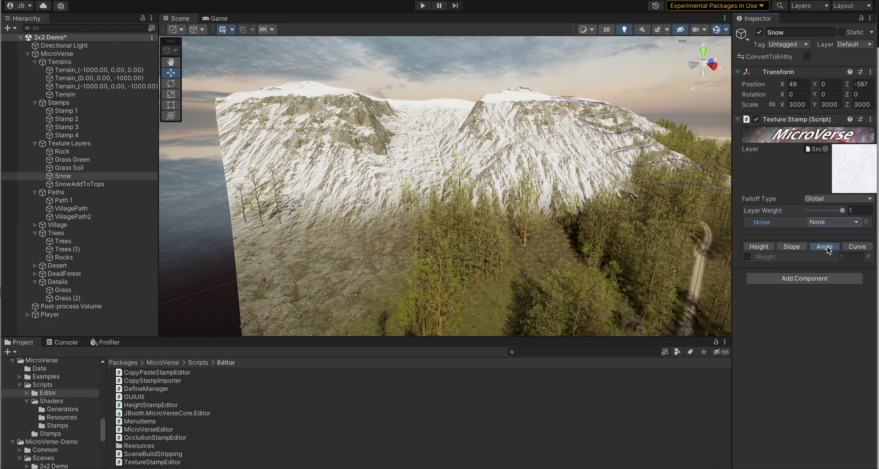
left_click(852, 247)
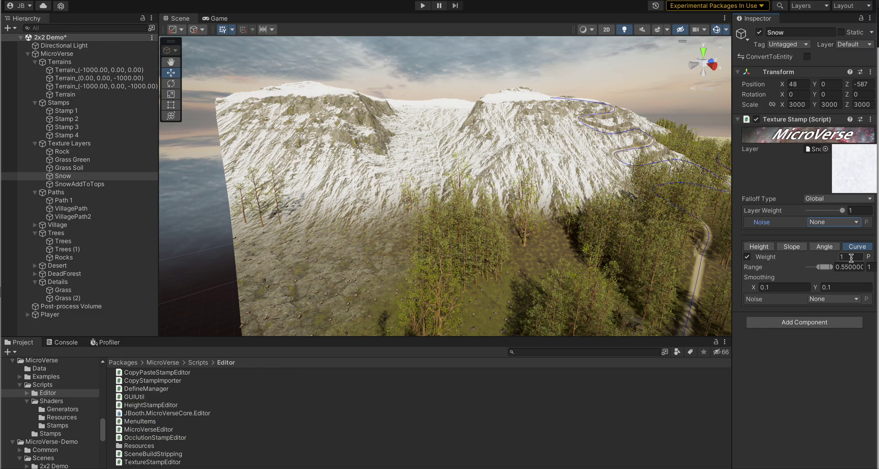
left_click_drag(733, 271, 656, 270)
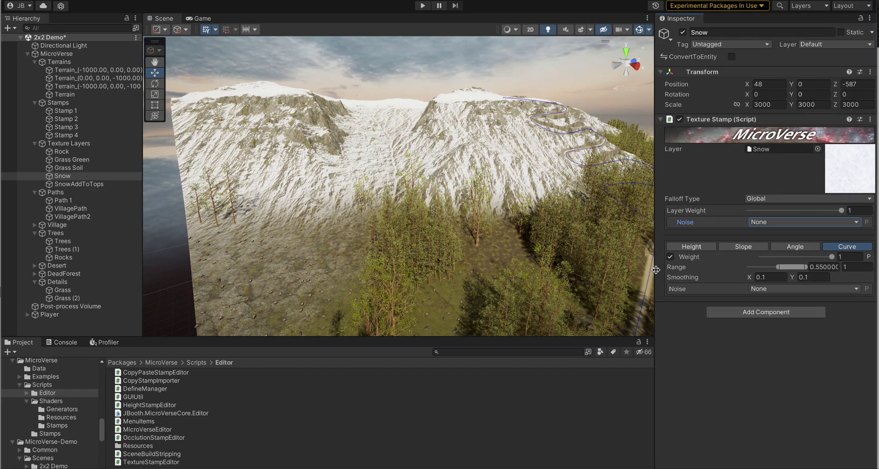
Preview the Snow stamp's Curve filter mask on the terrain with its Weight at 1, and turn the preview off.
left_click_drag(832, 257, 855, 261)
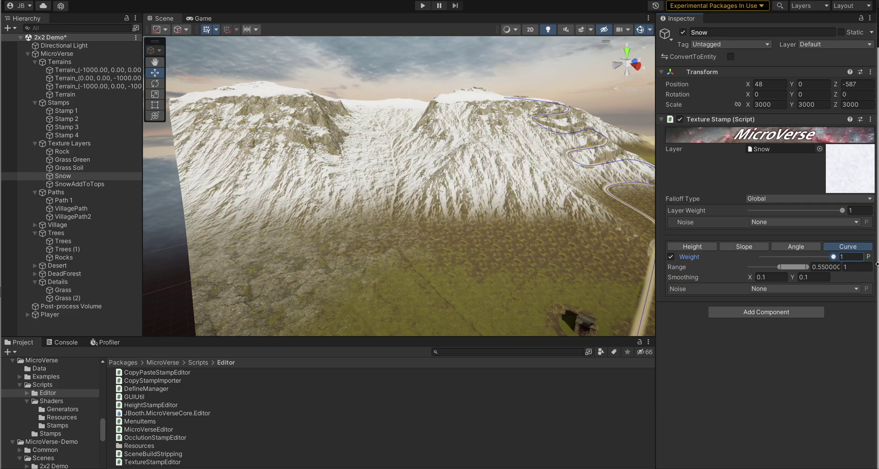
left_click(868, 257)
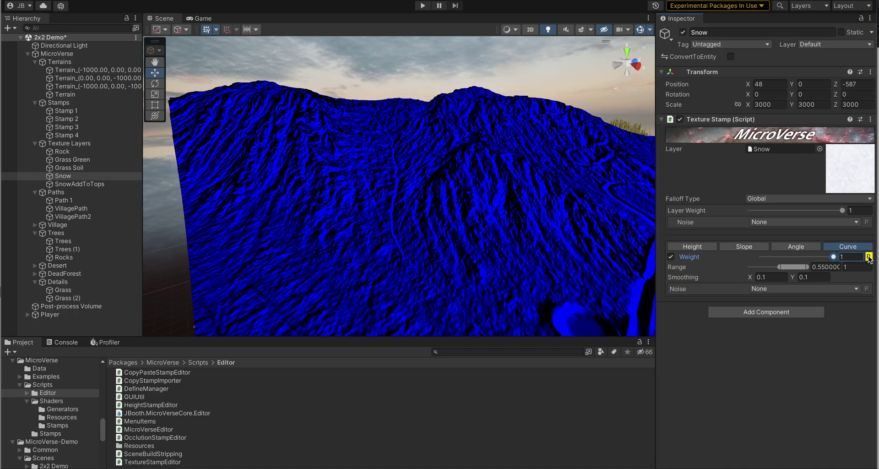
left_click(869, 257)
left_click(869, 257)
mouse_move(794, 269)
left_mouse_down()
mouse_move(755, 270)
mouse_move(809, 269)
left_mouse_up()
left_click(868, 257)
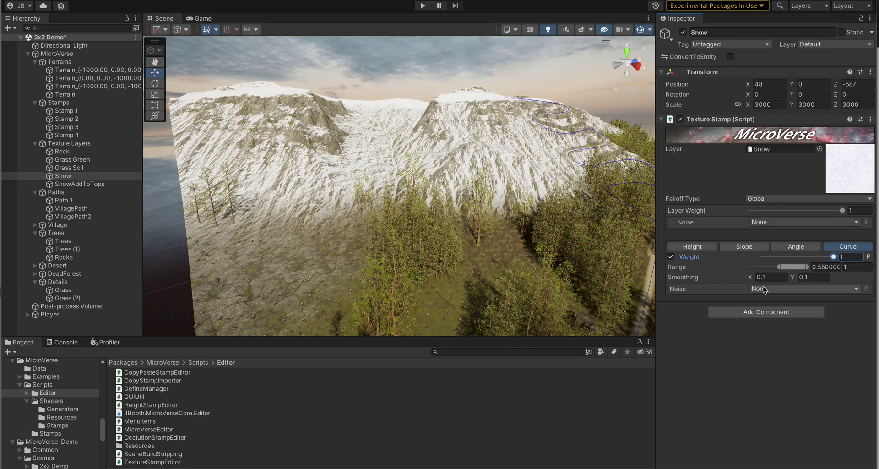
Bring up the Snow stamp's Height filter settings and review its Noise options, leaving None selected.
left_click(692, 248)
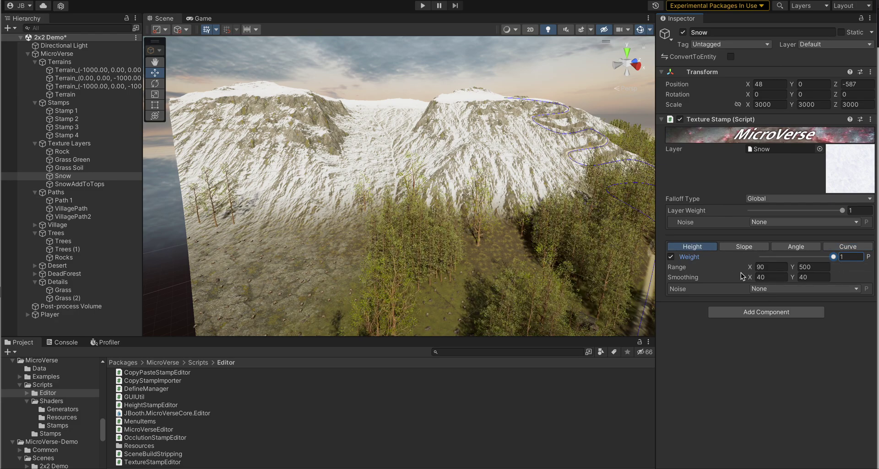
left_click(756, 291)
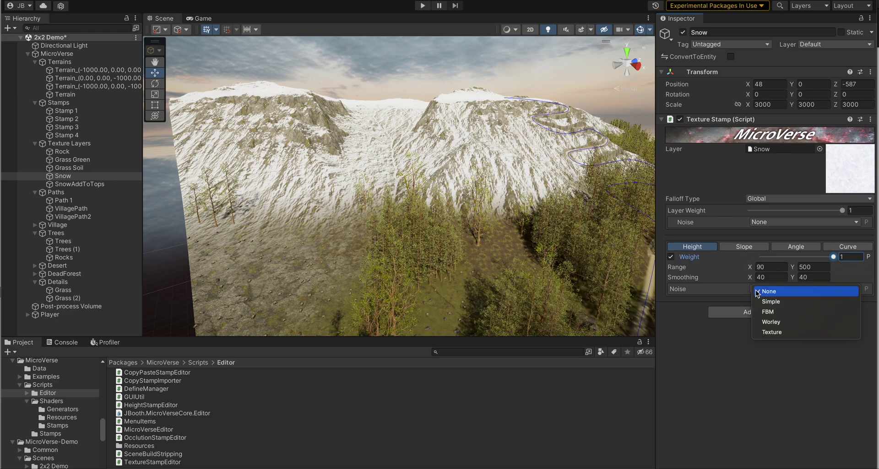
left_click(708, 403)
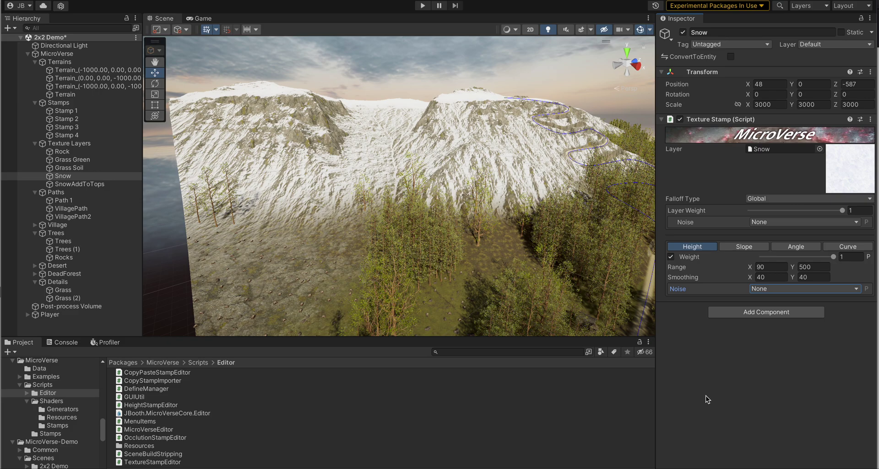
Set the Snow stamp's Falloff Type to Range and frame the stamp in the Scene view over the whole terrain.
left_click(765, 200)
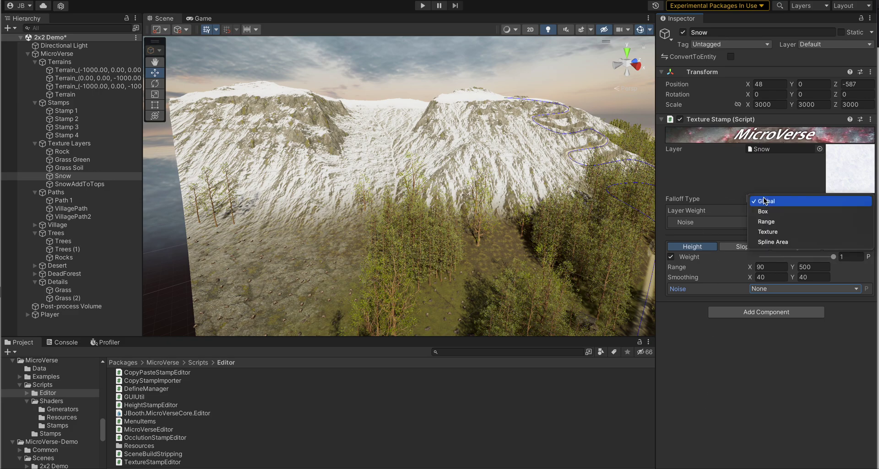
left_click(766, 221)
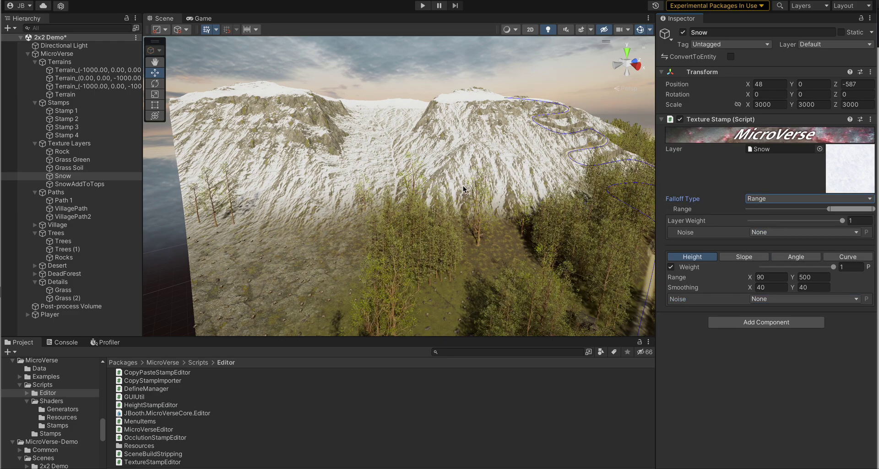
right_click_drag(462, 185, 463, 188)
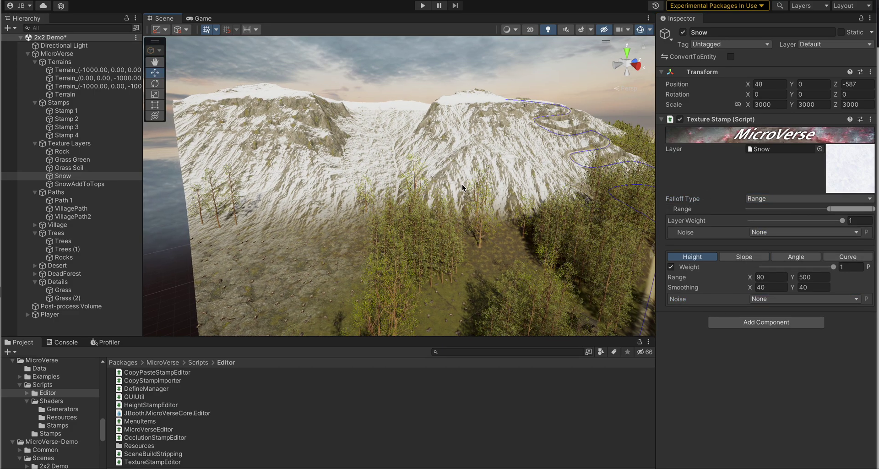
double_click(76, 175)
right_click_drag(287, 192, 403, 265)
key("s")
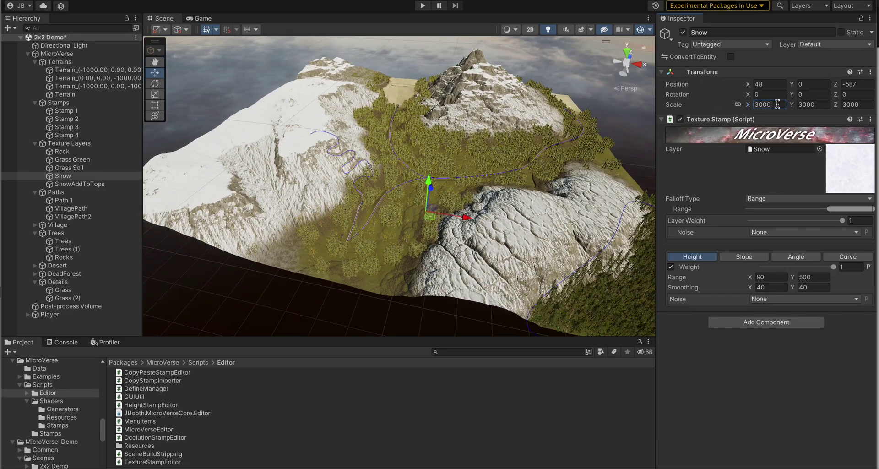
Set the Snow stamp's Scale to 300 on all axes and move it along X to about -373.
type("300")
key("Tab")
type("300")
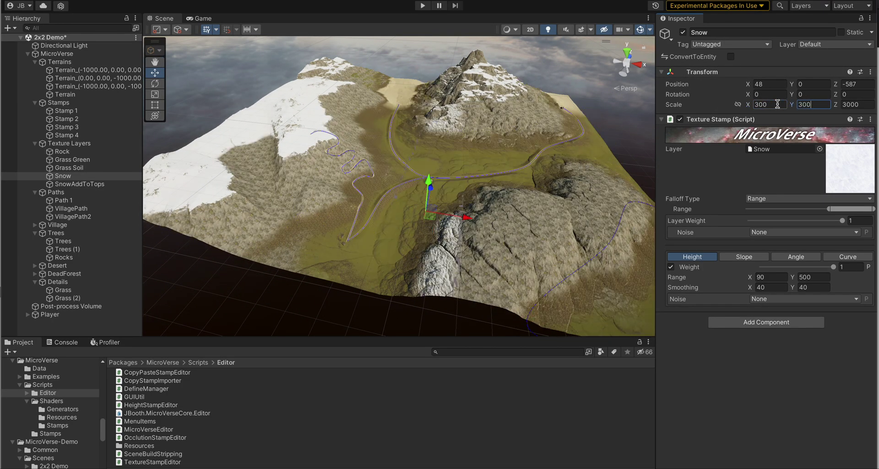
type("300")
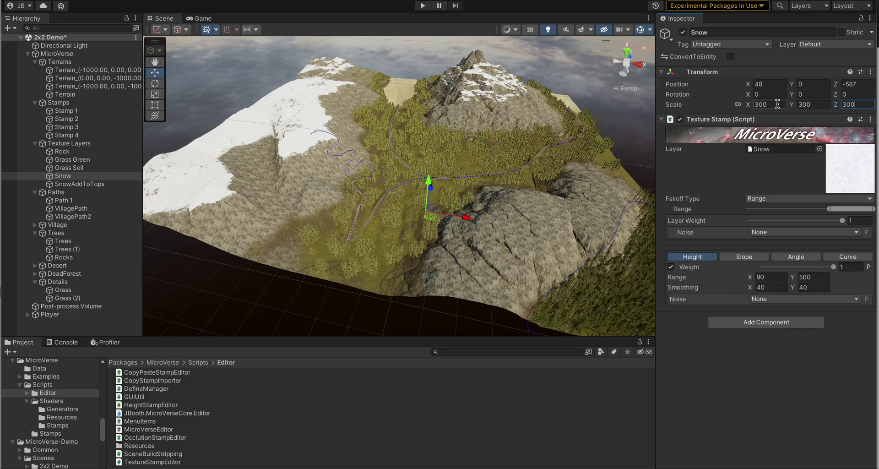
left_click_drag(465, 221, 424, 227)
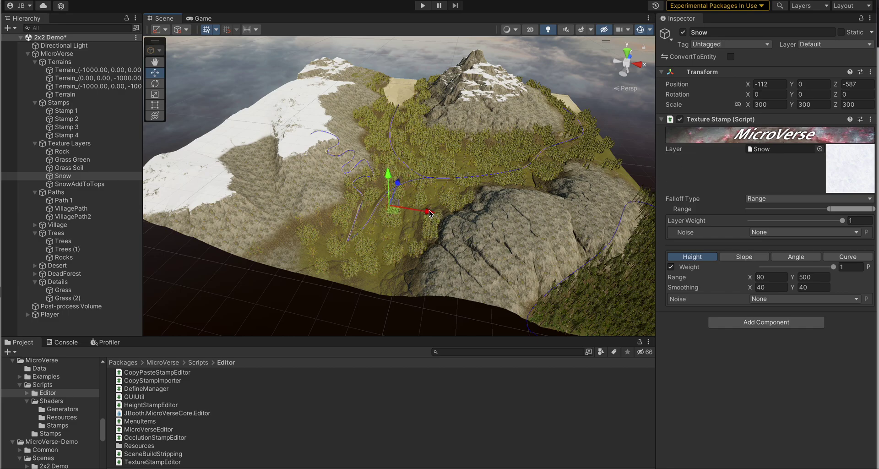
left_click_drag(429, 213, 373, 210)
Try the Box falloff on the Snow stamp and set its Falloff Type back to Global.
left_click(800, 198)
left_click(793, 199)
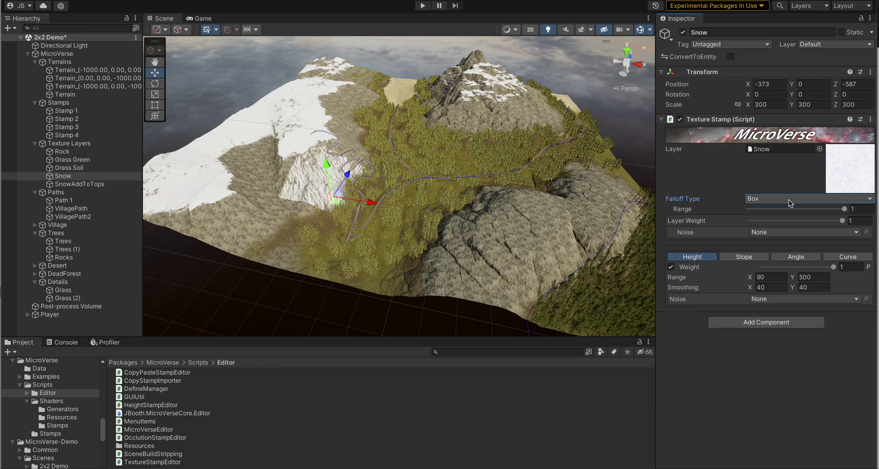
left_click(849, 208)
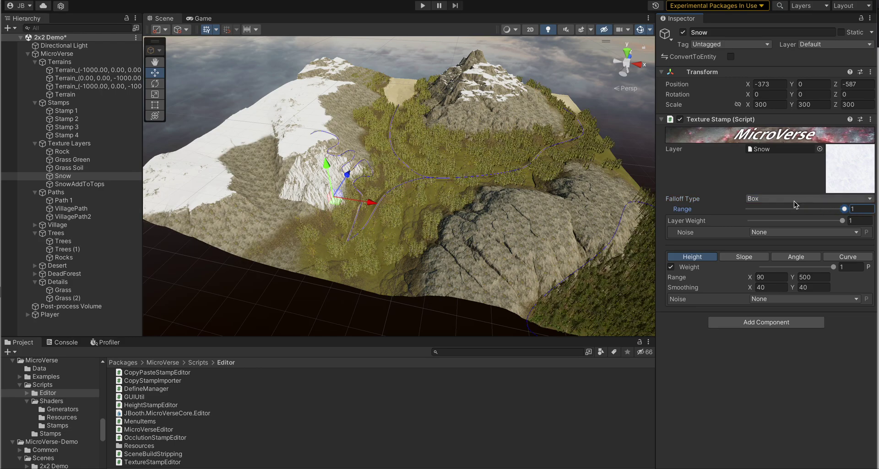
left_click(778, 198)
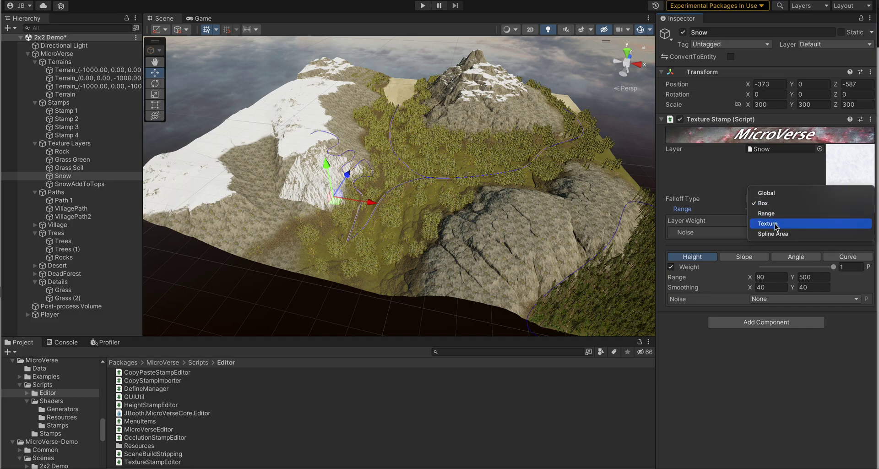
left_click(769, 194)
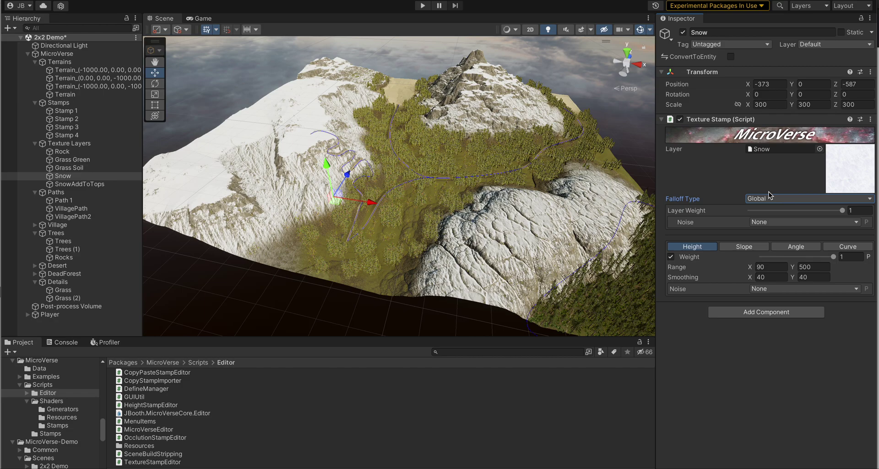
Try a height map Smoothness of 10 on Path 1 and set it back to 5.
right_click_drag(396, 230, 477, 175)
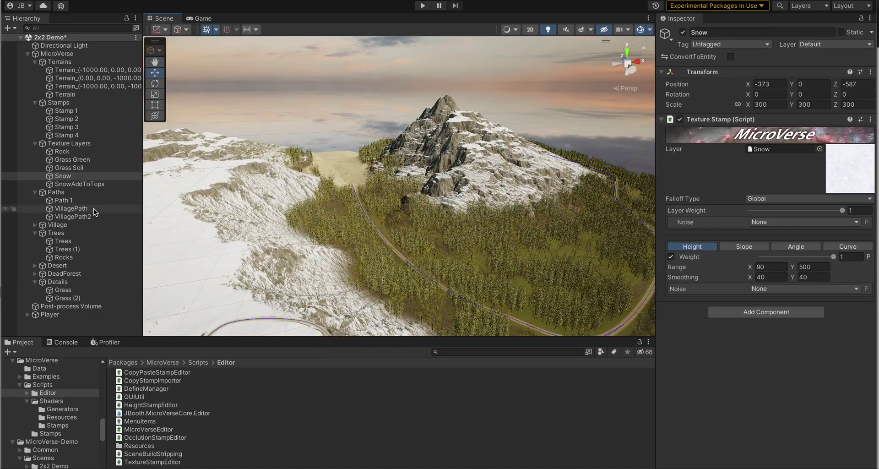
left_click(63, 204)
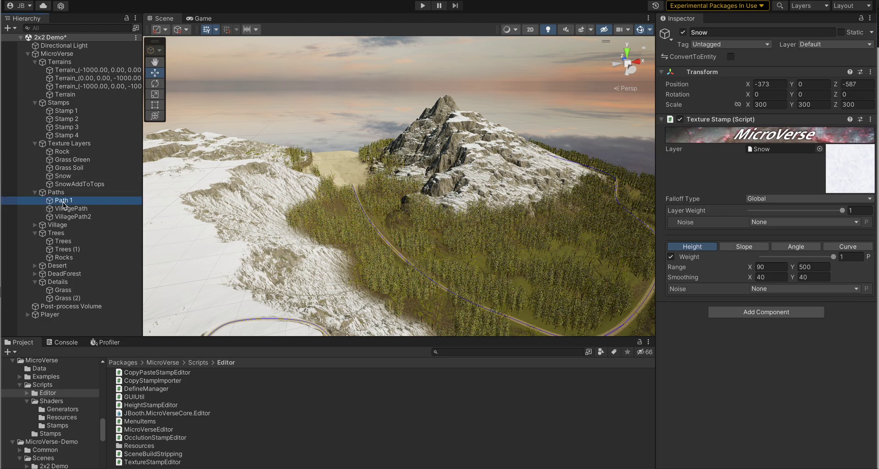
right_click_drag(336, 243, 65, 249)
key("w")
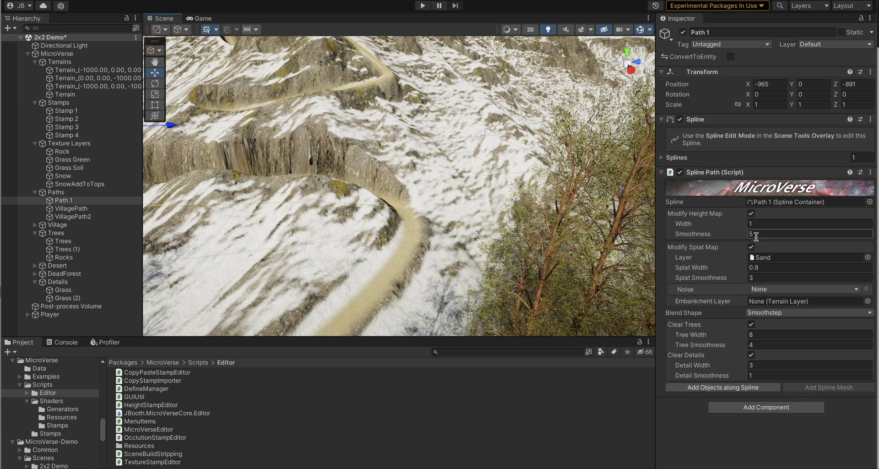
type("10")
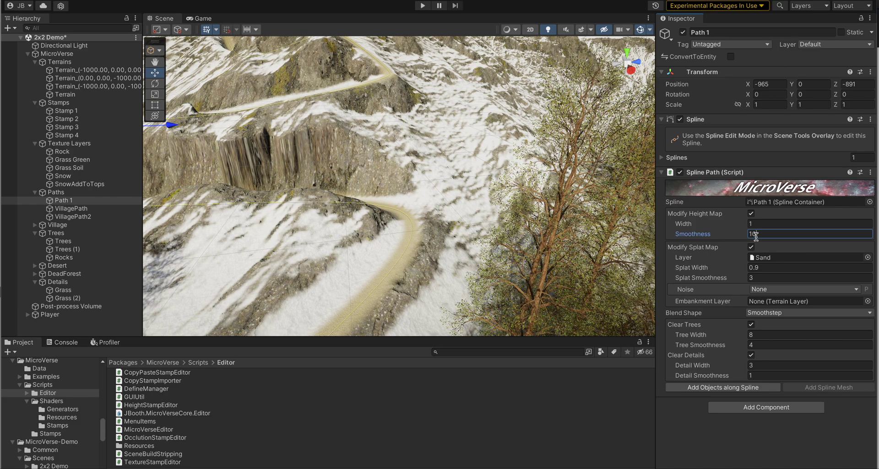
key("BackSpace")
key("BackSpace")
type("5")
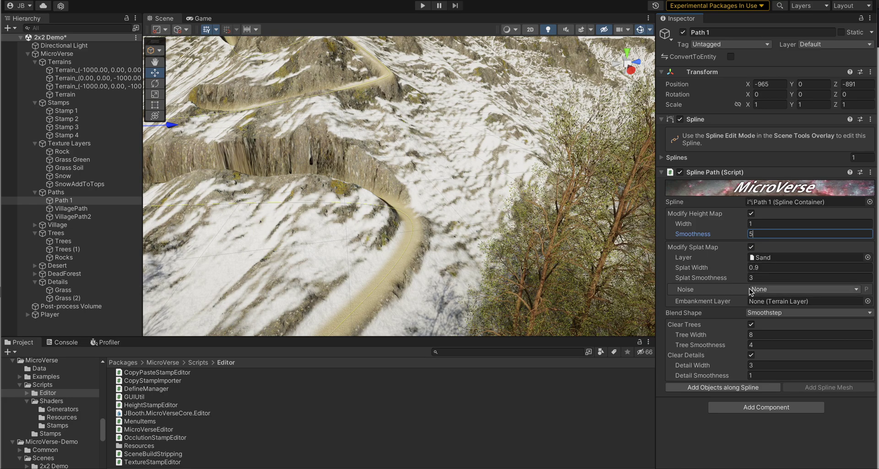
Review Path 1's Blend Shape options, keeping Smoothstep, and follow the dirt path through the forest.
left_click(760, 314)
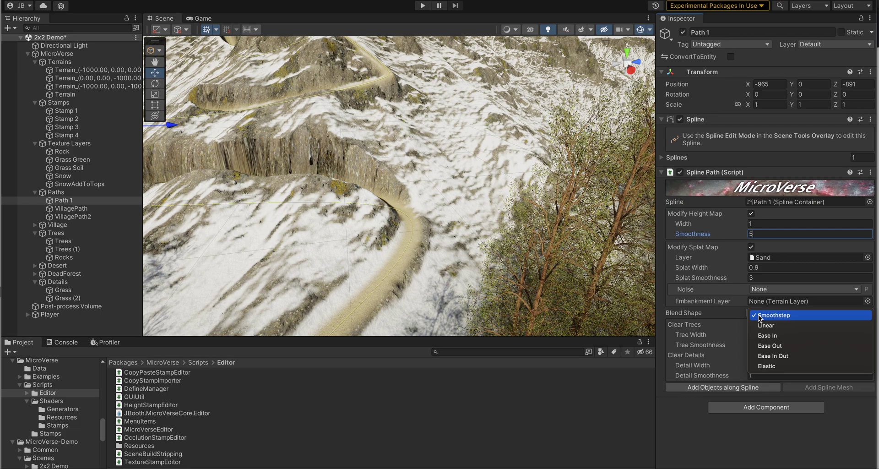
left_click(689, 210)
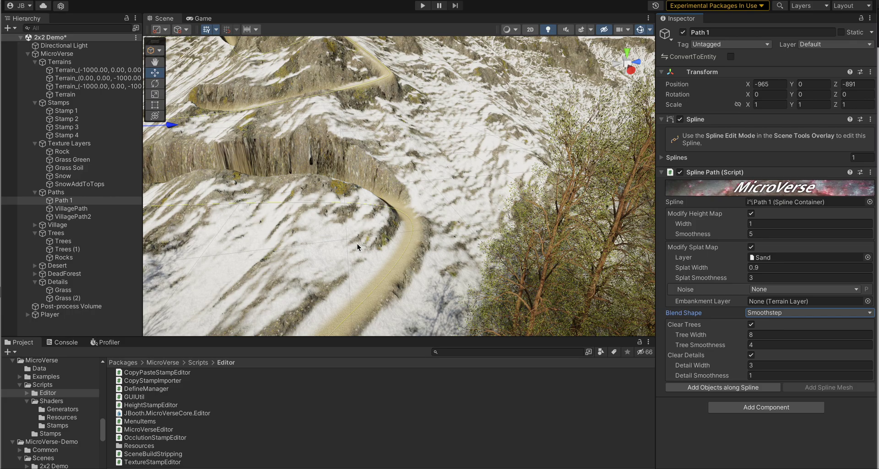
right_click_drag(322, 218, 112, 241)
key("w")
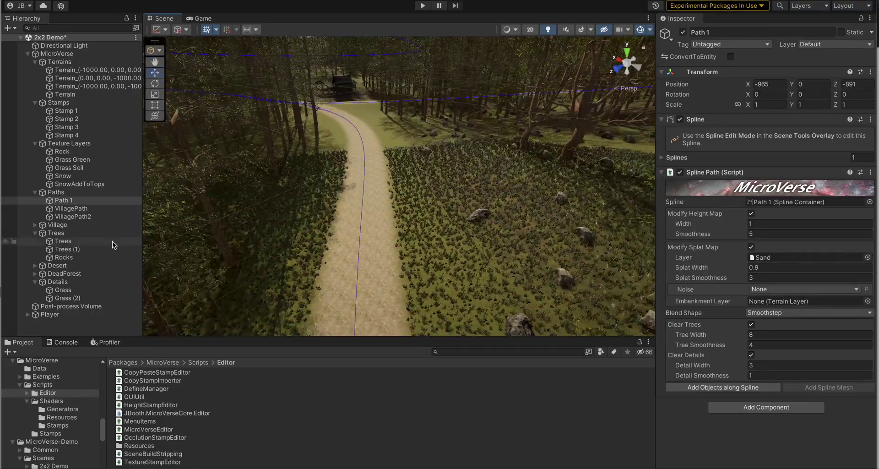
Examine the spline path settings of VillagePath and VillagePath2, including how the splat noise breaks up the cobblestones on the ground.
left_click(74, 209)
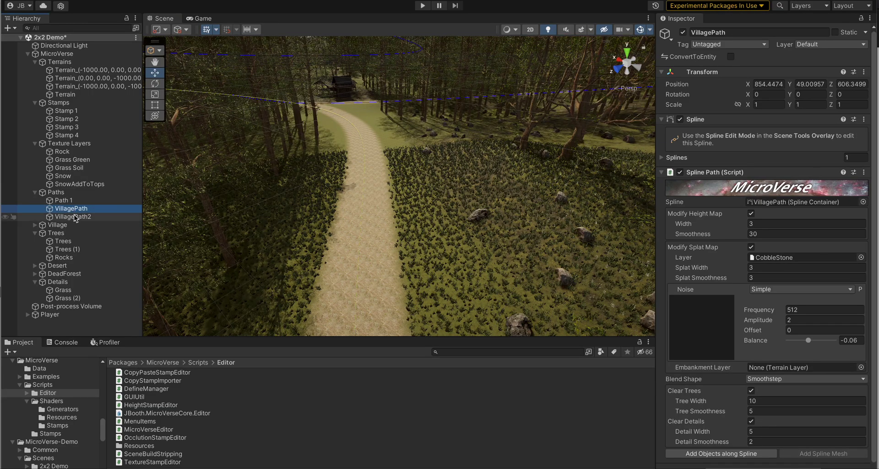
left_click(75, 217)
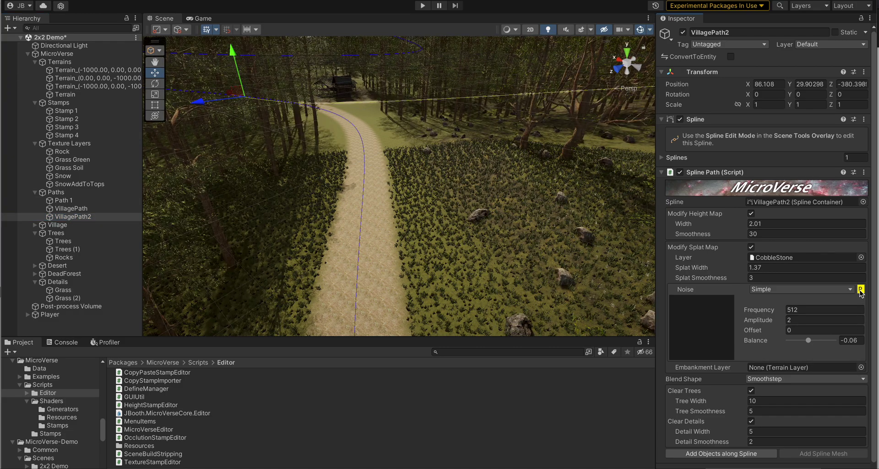
right_click_drag(391, 244, 499, 277)
key("w")
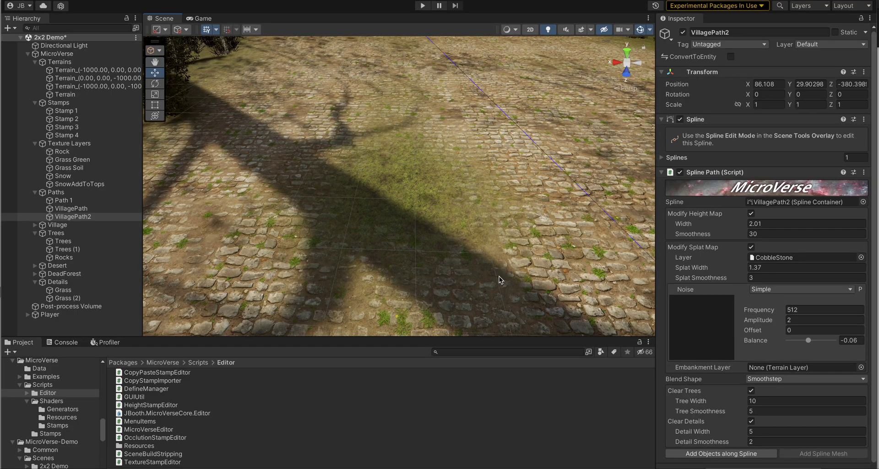
right_click_drag(462, 244, 461, 215)
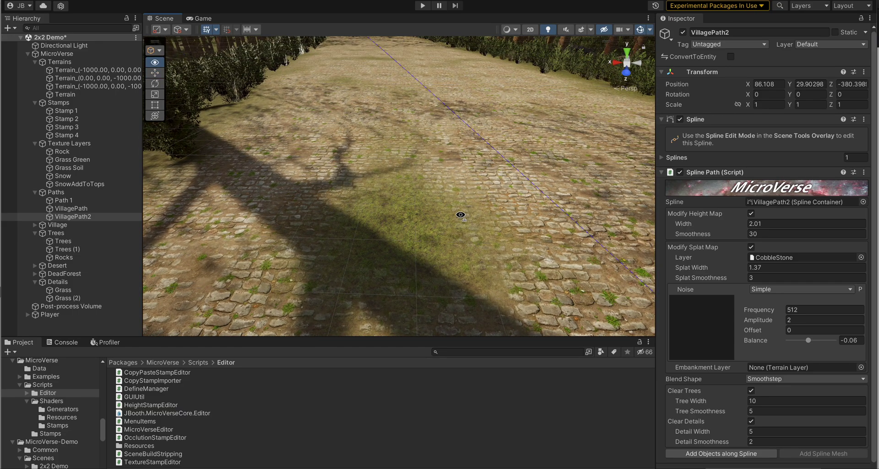
right_click_drag(459, 213, 602, 162)
key("e")
key("w")
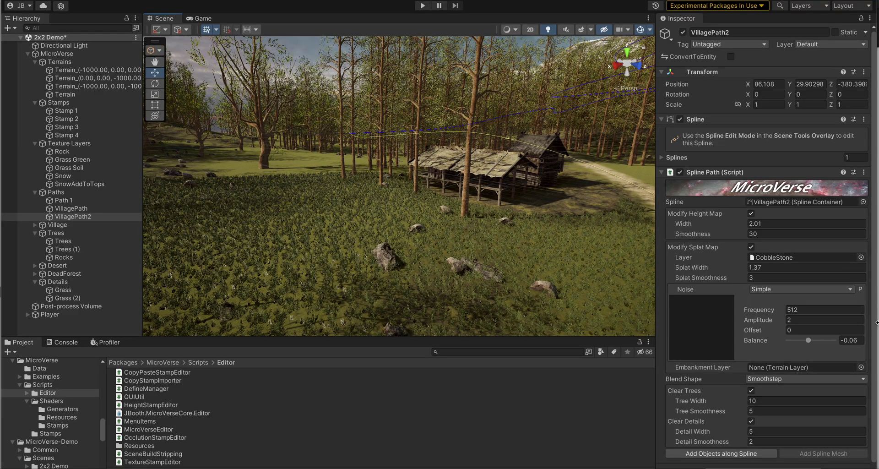
scroll(724, 345, "down", 1)
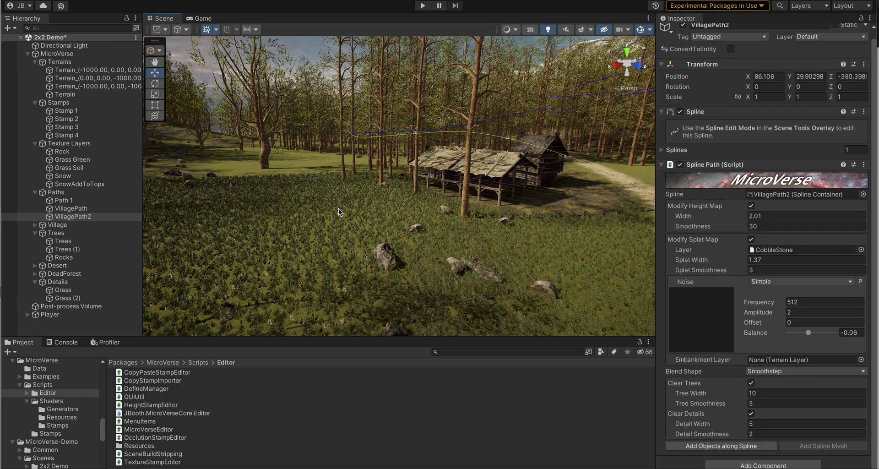
Try a Tree Width of 20 on Path 1 along its forest section and set it back to 8.
left_click(66, 209)
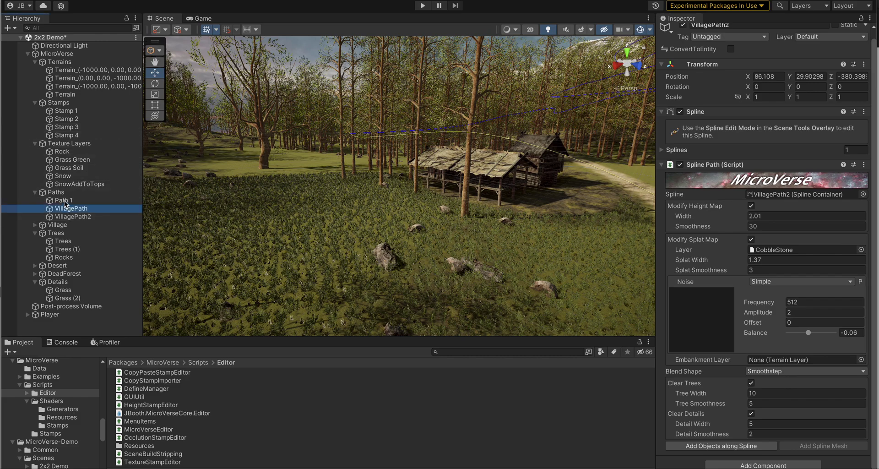
double_click(65, 201)
right_click_drag(275, 180, 102, 216)
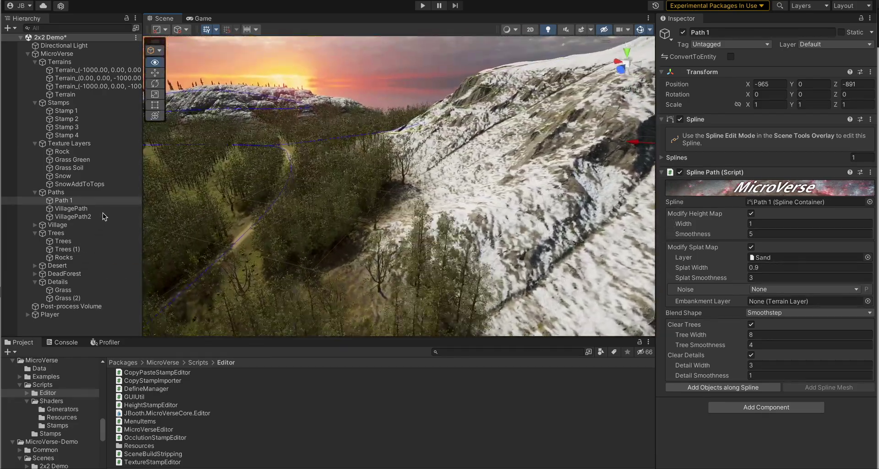
key("f")
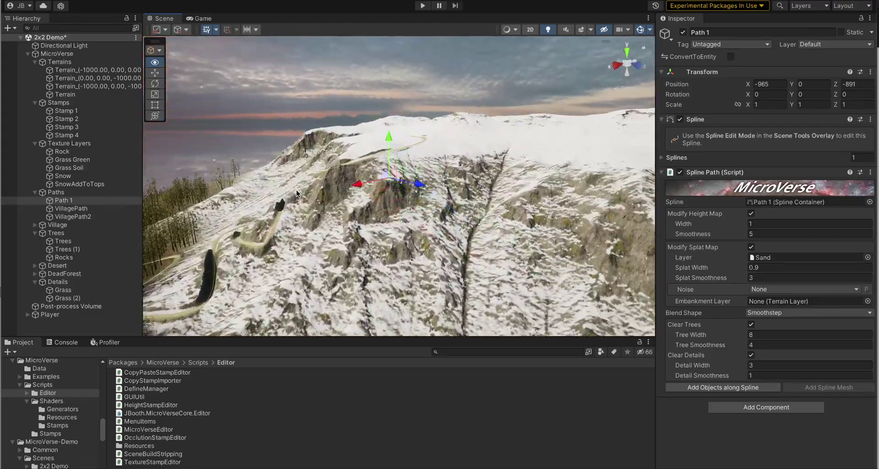
right_click_drag(296, 189, 333, 211)
scroll(357, 240, "up", 2)
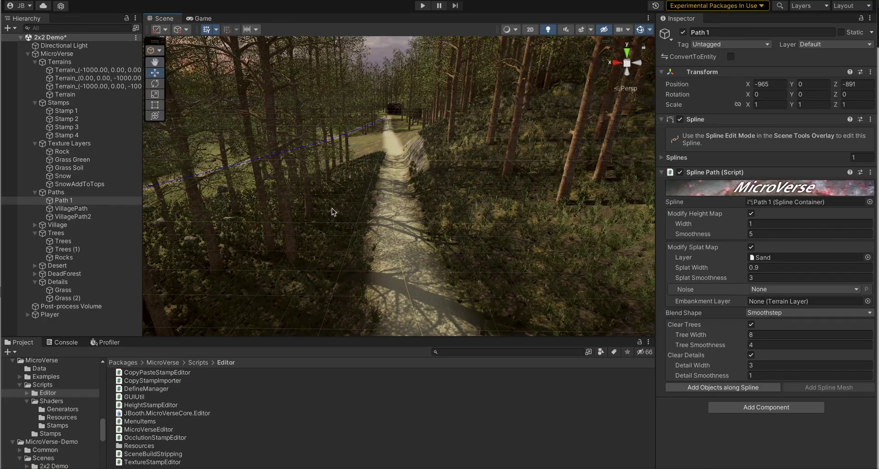
left_click(759, 335)
type("20")
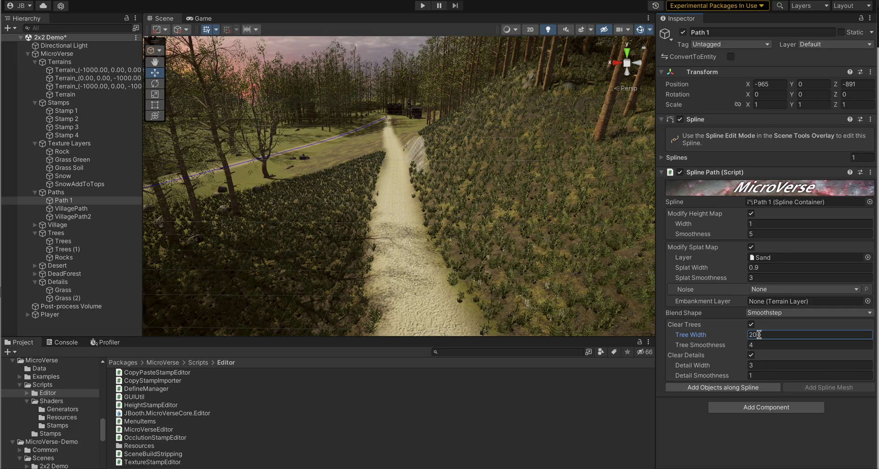
key("BackSpace")
key("BackSpace")
type("8")
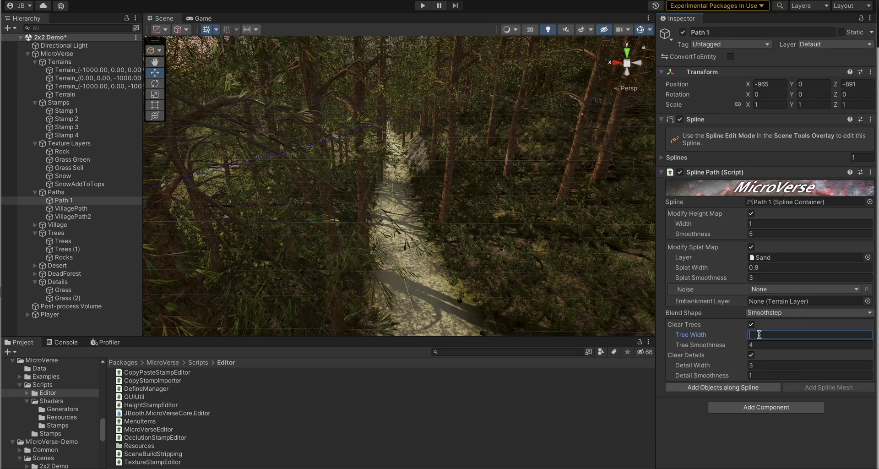
Examine from above the forest paths where they meet beside the village buildings.
right_click_drag(448, 260, 20, 328)
key("w")
key("d")
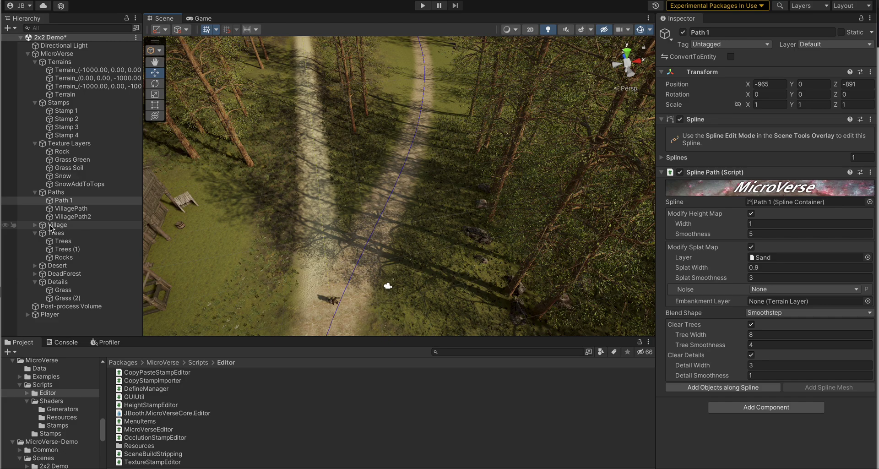
Frame the House group under Village and select its OccludeTrees stamp for a close look.
left_click(35, 225)
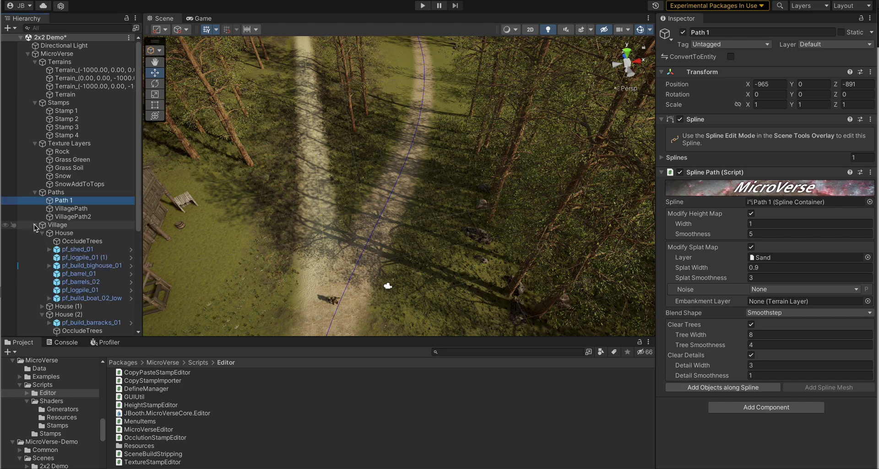
left_click(69, 243)
double_click(64, 233)
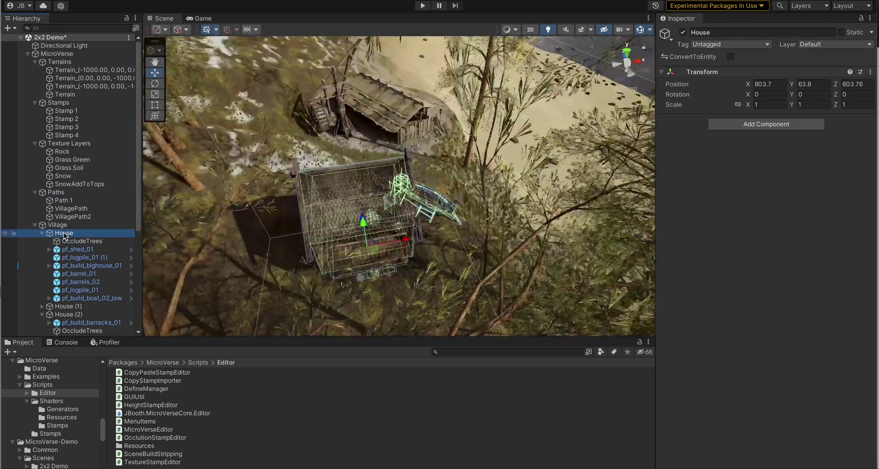
left_click_drag(348, 245, 430, 217, "alt")
key("w")
right_click_drag(430, 217, 99, 148)
left_click(86, 241)
double_click(86, 241)
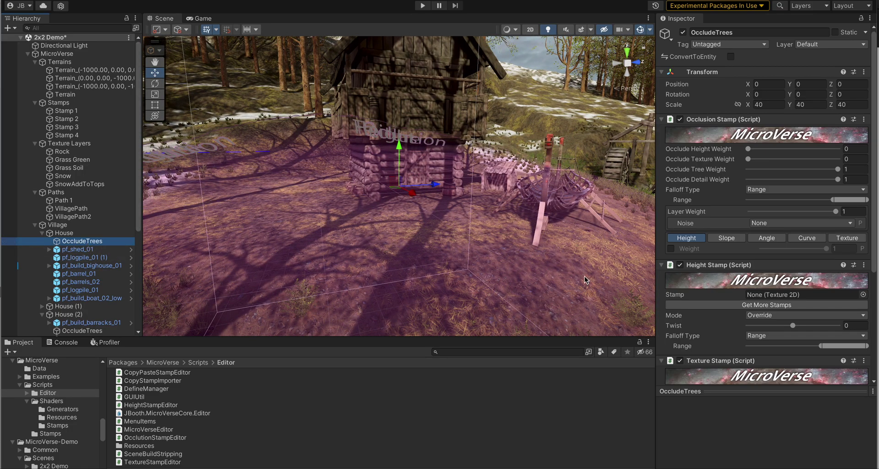
Raise the House's OccludeTrees stamp slightly and review its Occlusion, Height and Texture Stamp settings.
scroll(800, 306, "down", 3)
scroll(800, 306, "down", 5)
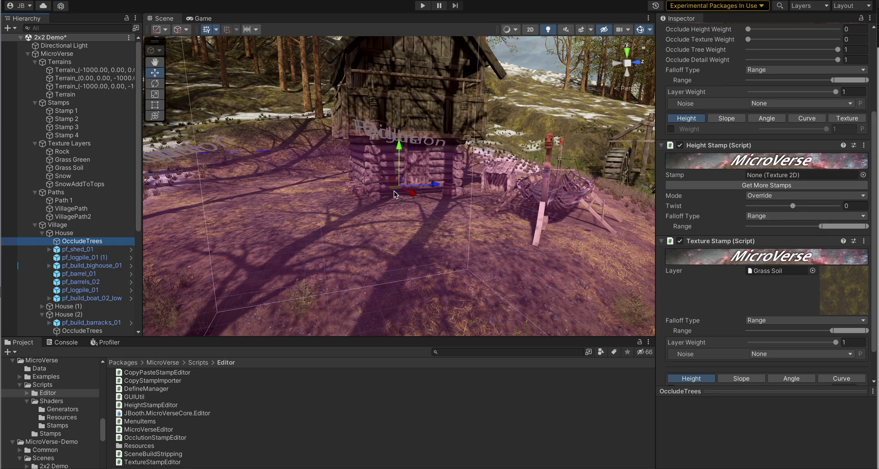
left_click_drag(397, 147, 391, 141)
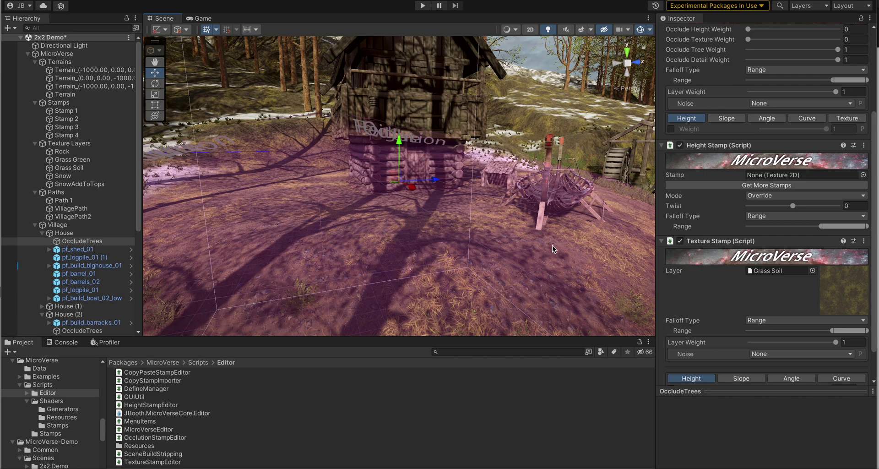
scroll(720, 329, "down", 3)
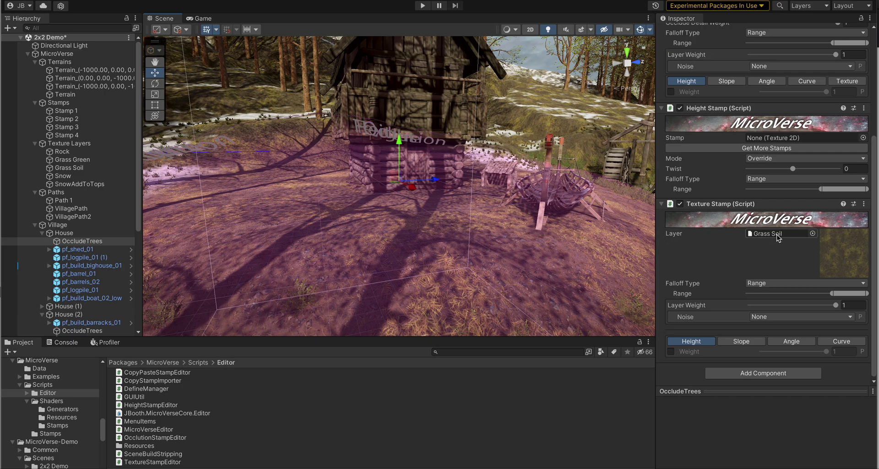
scroll(726, 280, "up", 5)
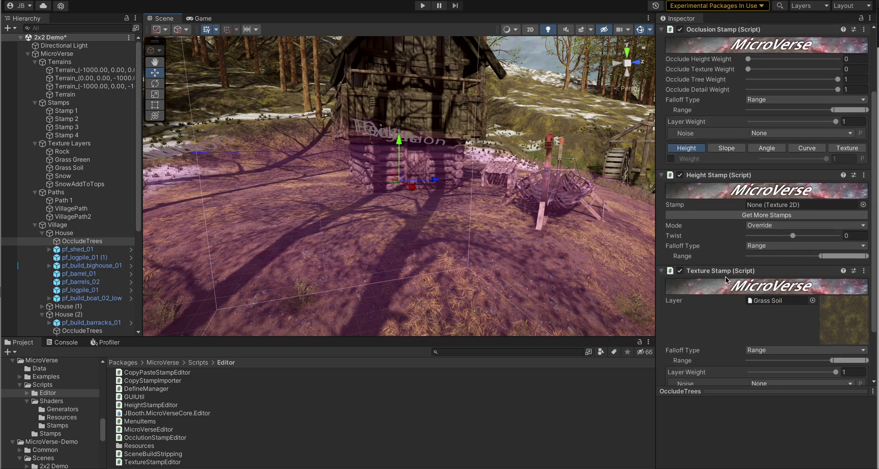
scroll(727, 280, "down", 3)
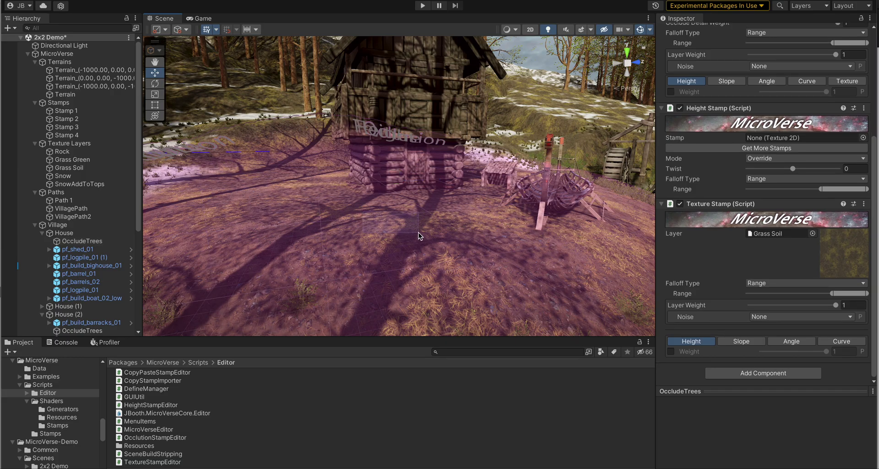
Examine the OccludeTrees stamp under House (1) around the blacksmith building, including its Occlusion and Height Stamp settings.
mouse_move(320, 229)
right_mouse_down()
mouse_move(451, 248)
mouse_move(310, 235)
right_mouse_up()
left_click(310, 234)
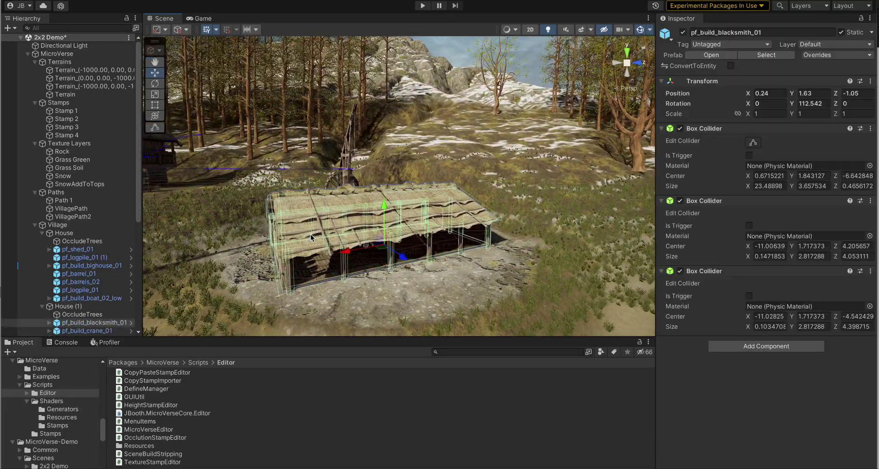
left_click(86, 314)
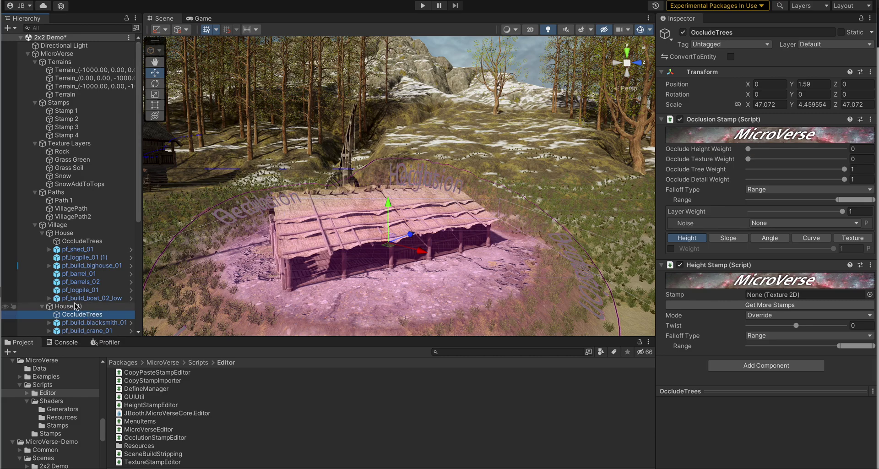
right_click_drag(273, 212, 281, 257)
Open the 2x2 Demo scene from the MicroVerse package's Examples/Scenes folder without saving the current scene.
scroll(57, 399, "up", 3)
scroll(57, 399, "up", 12)
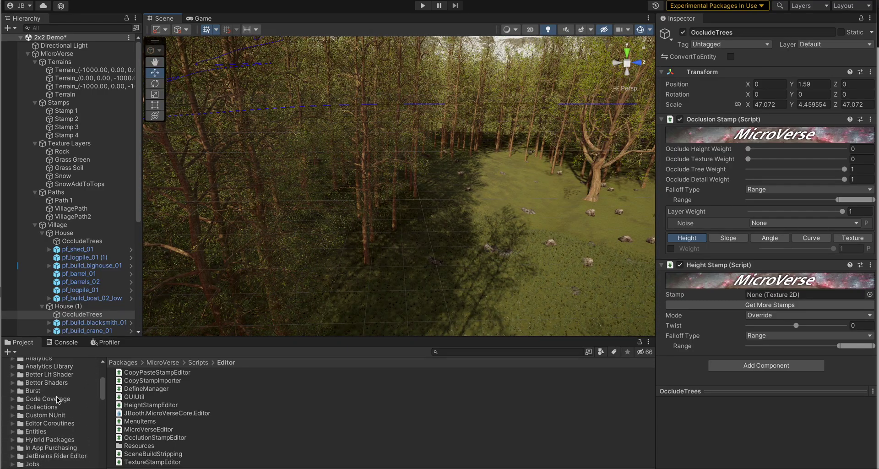
scroll(57, 399, "down", 15)
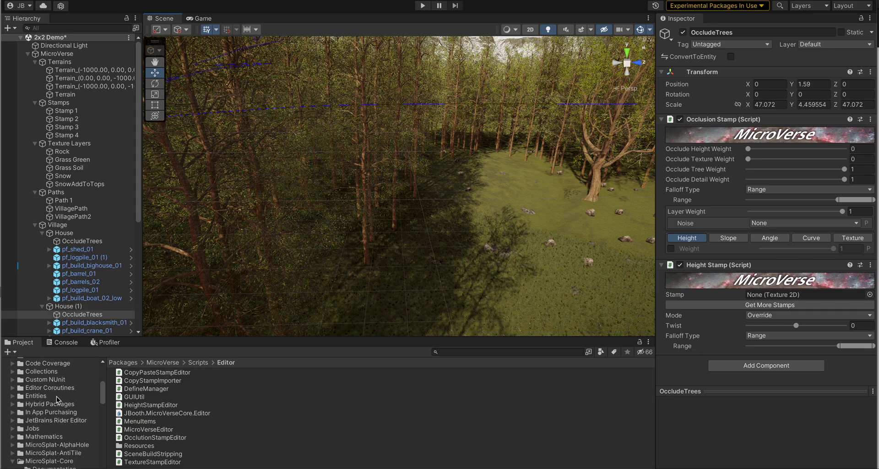
left_click(56, 390)
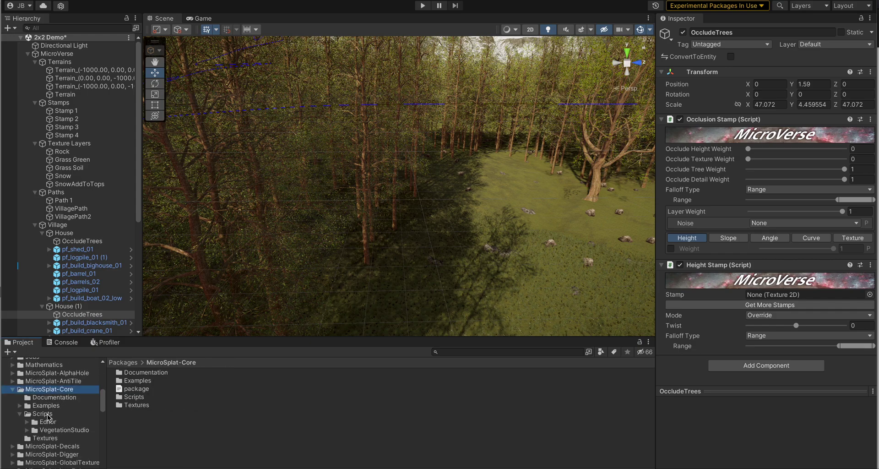
scroll(49, 447, "down", 6)
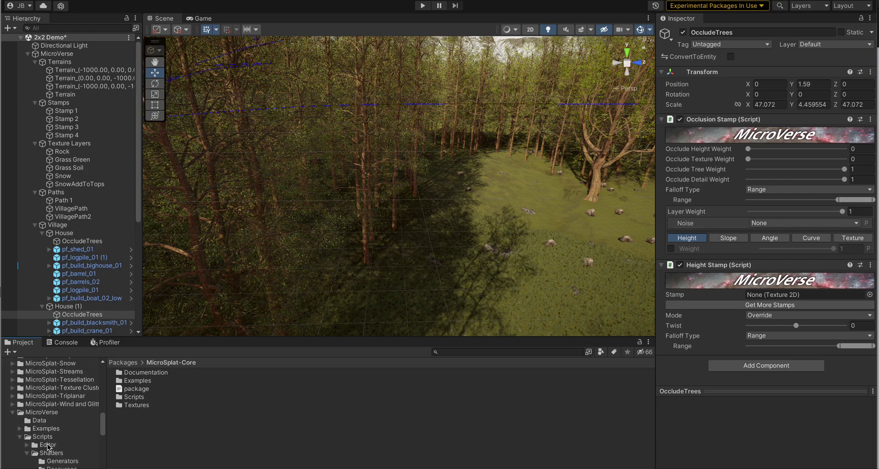
scroll(47, 448, "down", 5)
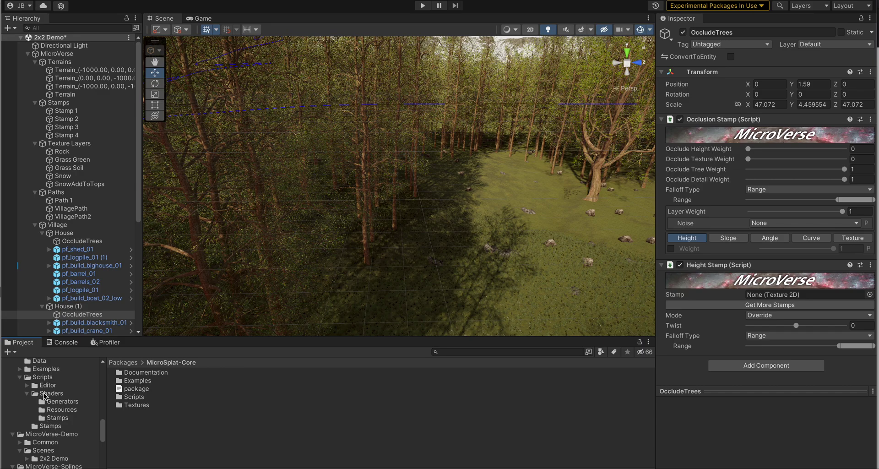
left_click(41, 377)
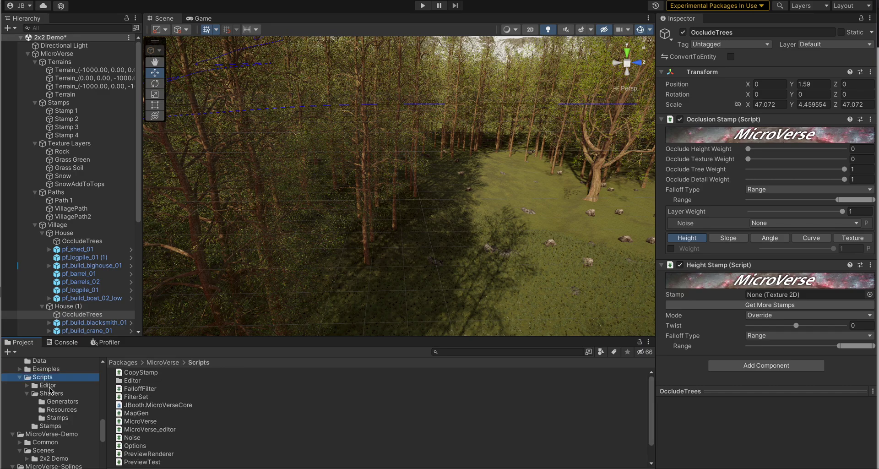
left_click(39, 369)
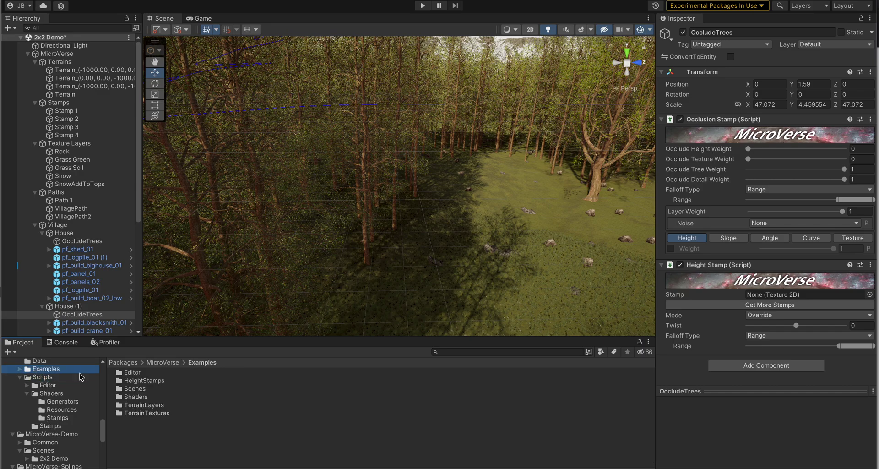
left_click(129, 389)
double_click(155, 390)
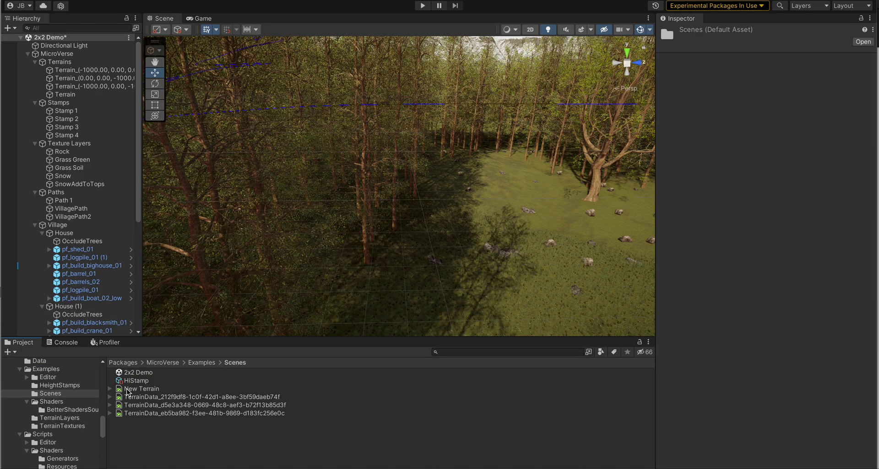
double_click(122, 372)
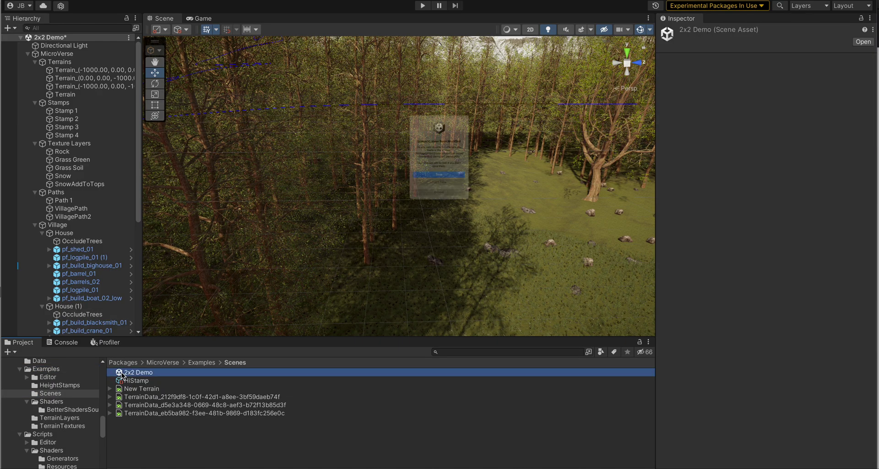
left_click(432, 213)
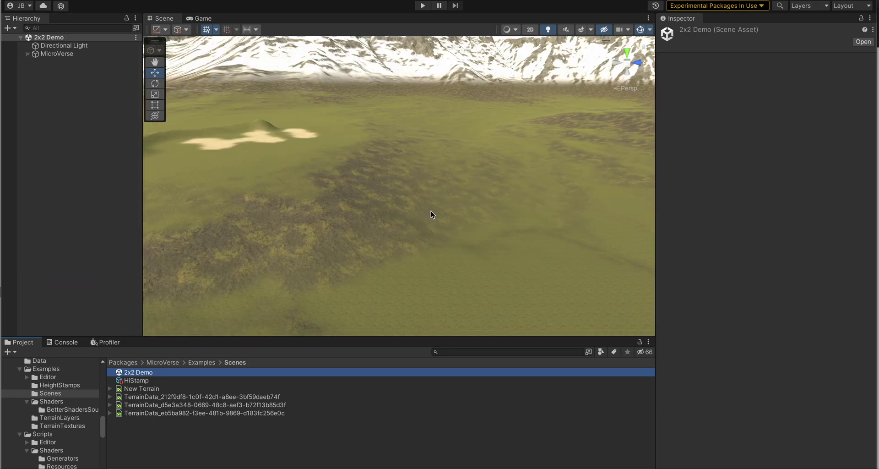
Shift Stamp 2 of the Stamps group along the X axis to a position of about 285.
right_click_drag(430, 212, 643, 189)
key("w")
key("s")
key("w")
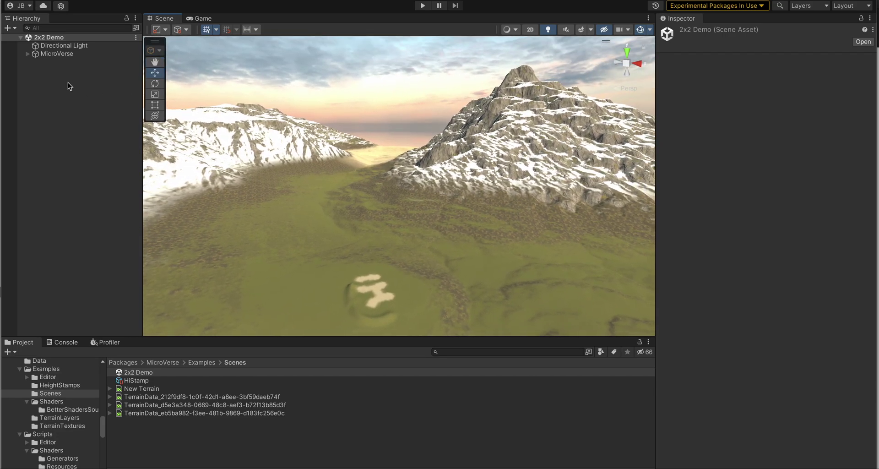
left_click(27, 54)
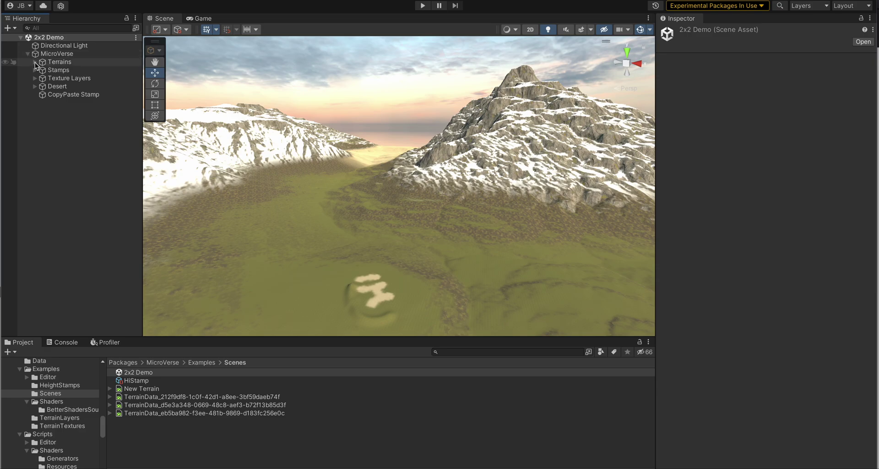
left_click(35, 70)
left_click(58, 87)
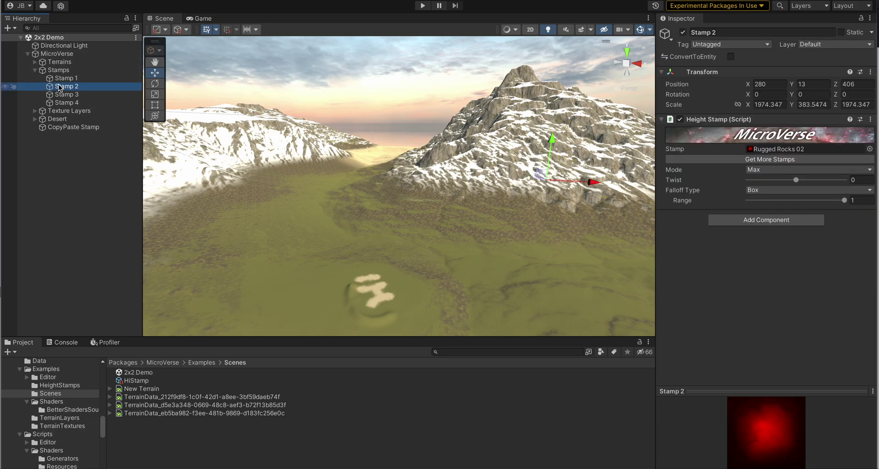
left_click_drag(594, 179, 594, 209)
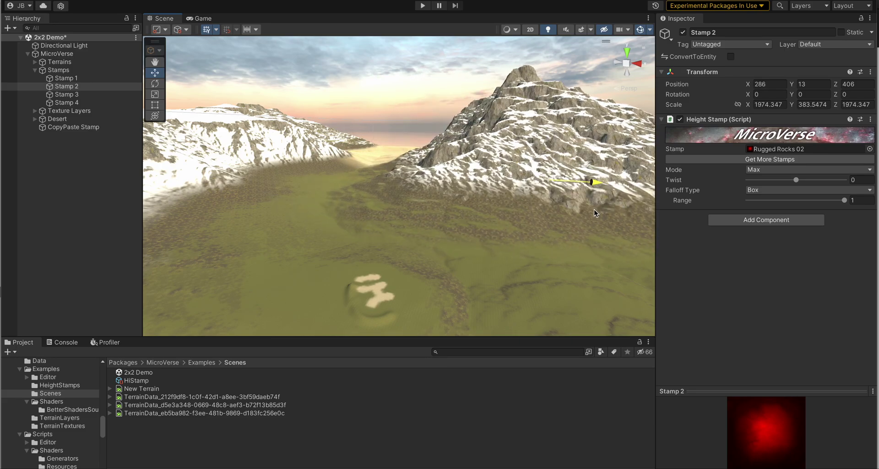
Move the CopyPaste Stamp that holds HiStamp along the Z axis to about -281.9.
left_click_drag(463, 249, 112, 314, "alt")
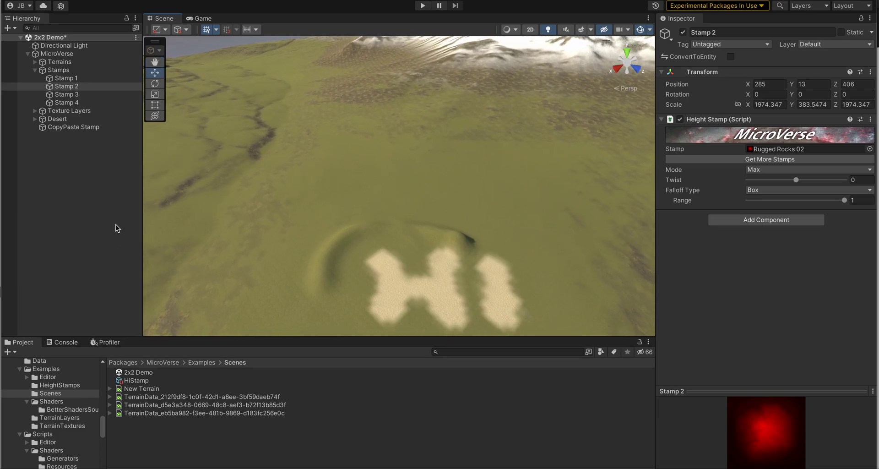
left_click(75, 130)
left_click_drag(376, 228, 418, 246, "alt")
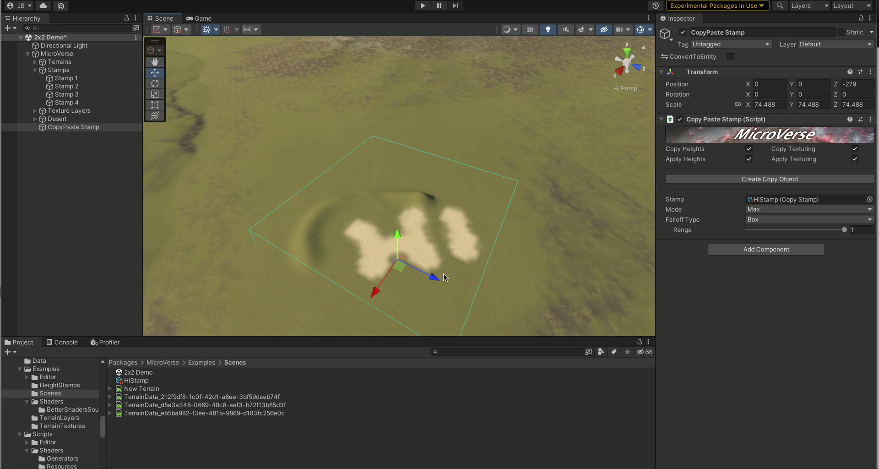
mouse_move(435, 284)
left_mouse_down()
mouse_move(280, 218)
mouse_move(450, 304)
mouse_move(423, 289)
left_mouse_up()
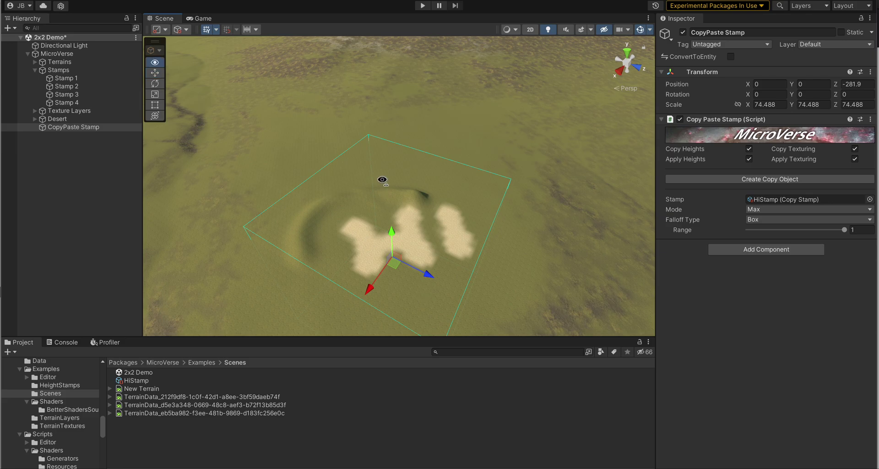
left_click_drag(373, 181, 341, 190, "alt")
Create a new CopyPaste Stamp under the MicroVerse object.
left_click_drag(404, 211, 210, 156, "alt")
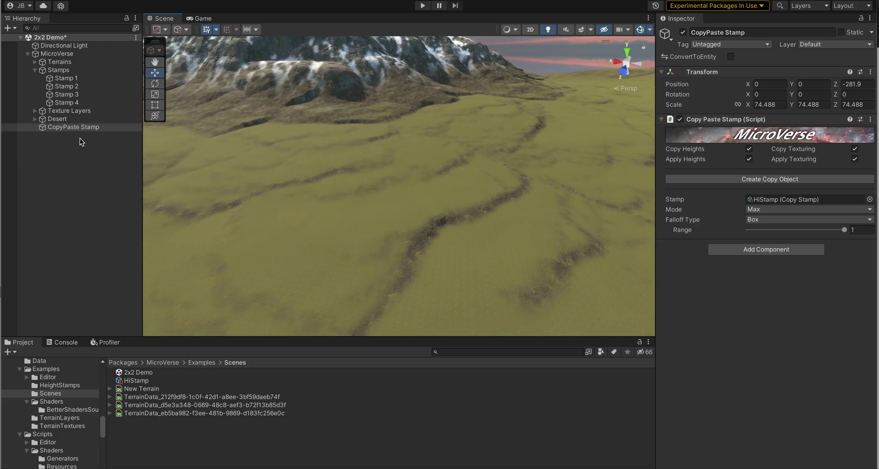
left_click(59, 53)
right_click(59, 53)
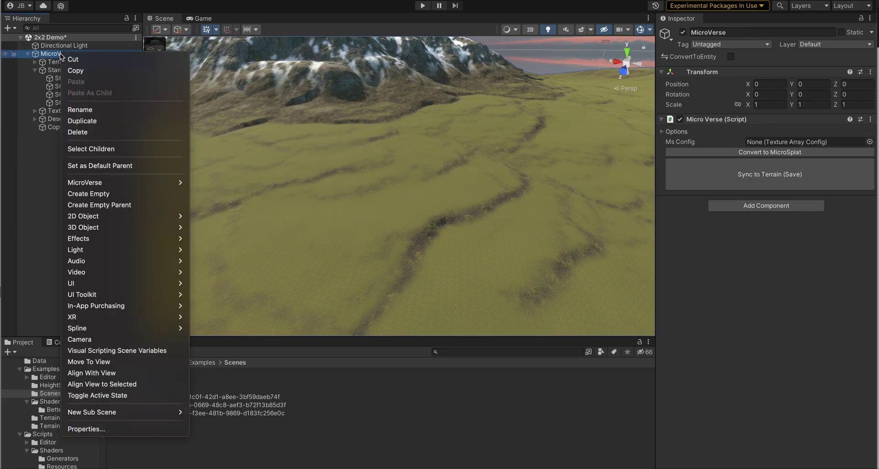
mouse_move(125, 182)
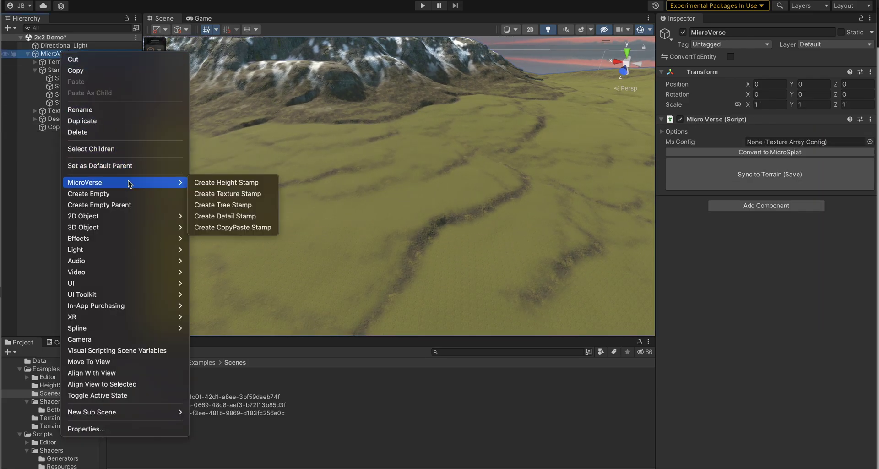
left_click(220, 226)
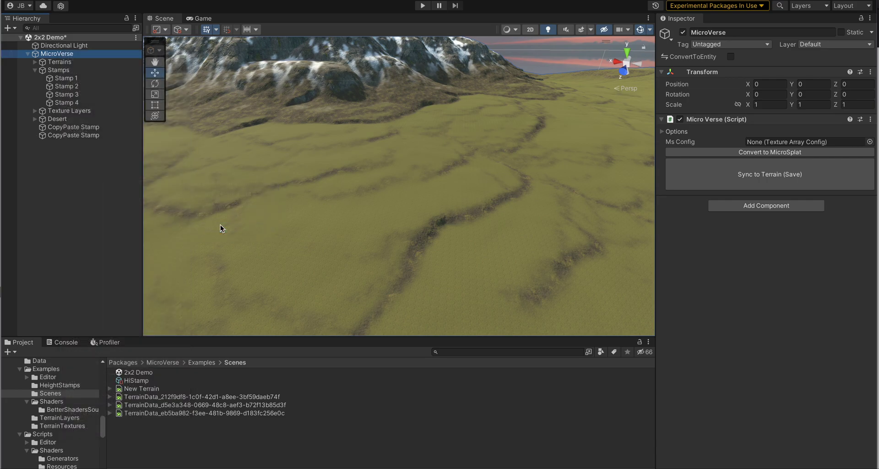
Frame the new CopyPaste Stamp and move it to about Y 34.8 and Z 12.2 at the snowy mountain's foot.
double_click(84, 137)
left_click_drag(260, 181, 208, 217, "alt")
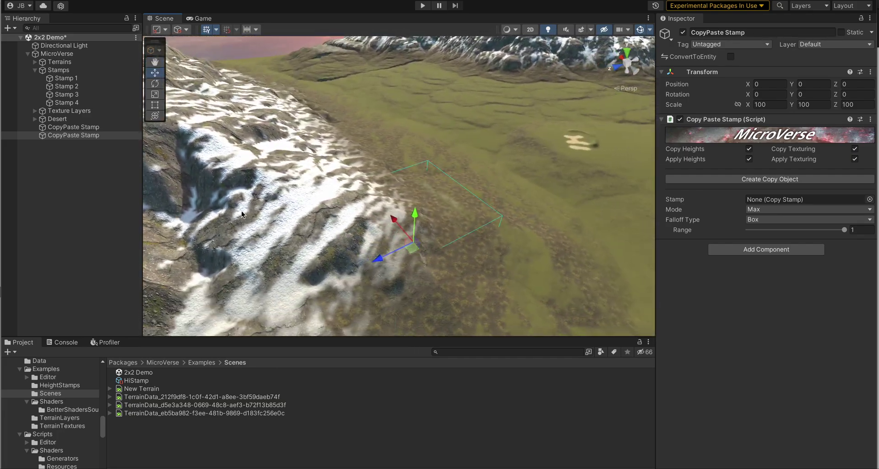
left_click_drag(415, 212, 408, 182)
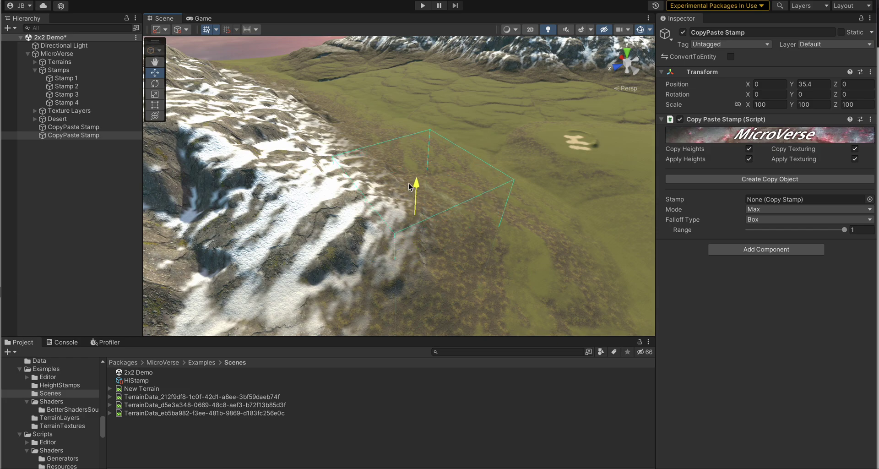
left_click_drag(377, 232, 363, 237)
Set the new CopyPaste Stamp's scale to 200 on X, Y and Z and check its coverage of the slope.
left_click(767, 104)
type("200")
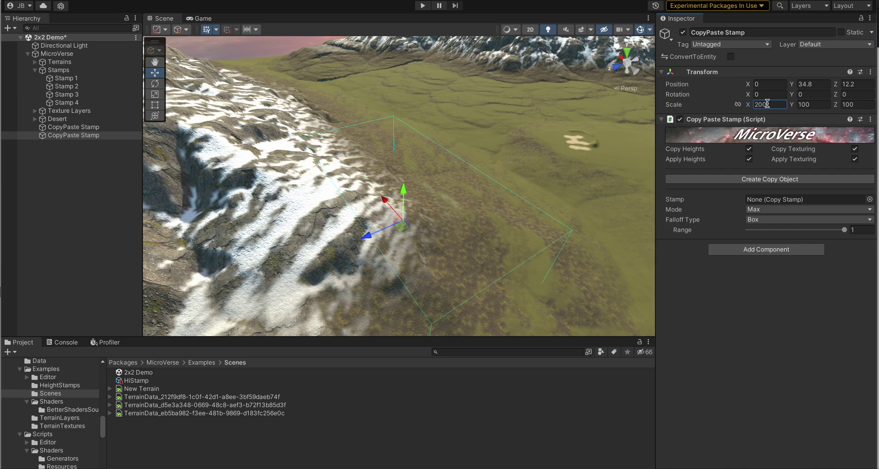
key("Tab")
type("200")
key("Tab")
type("200")
left_click_drag(502, 183, 343, 207, "alt")
left_click_drag(287, 214, 288, 214, "alt")
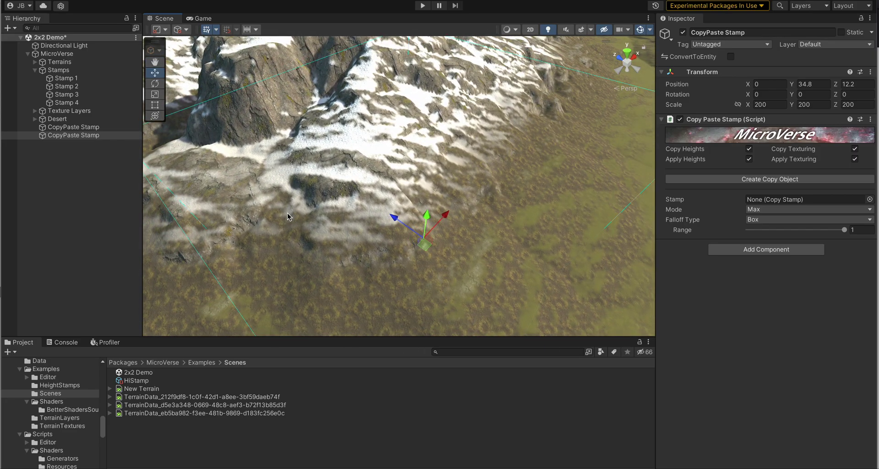
Paint a ring of the Sand layer across the terrain seam at the snowy mountain's foot with Paint Texture.
left_click(35, 62)
left_click(61, 71)
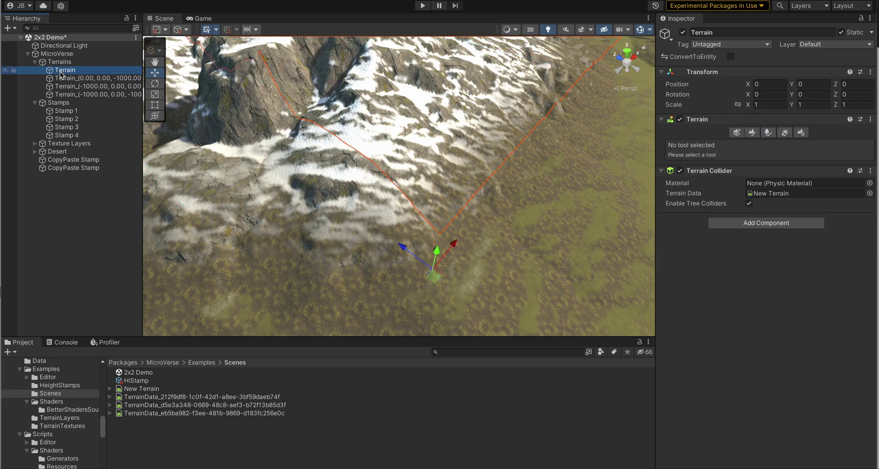
left_click(754, 133)
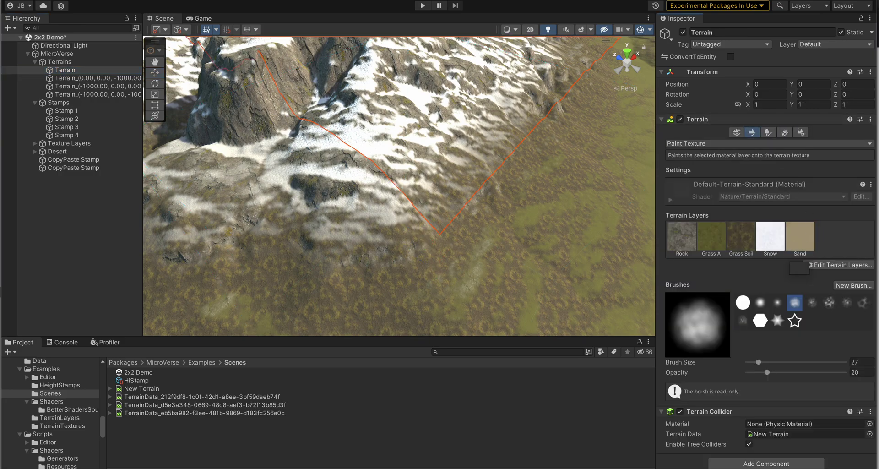
left_click(798, 240)
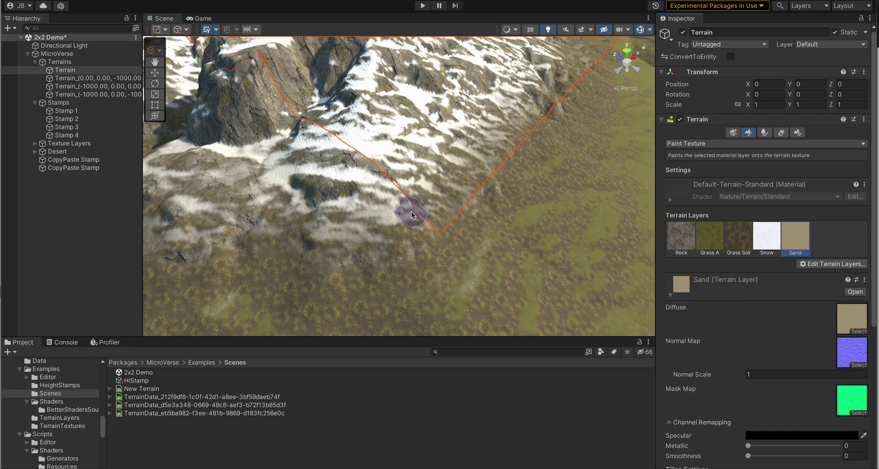
mouse_move(383, 235)
left_mouse_down()
mouse_move(388, 185)
mouse_move(465, 243)
mouse_move(343, 236)
left_mouse_up()
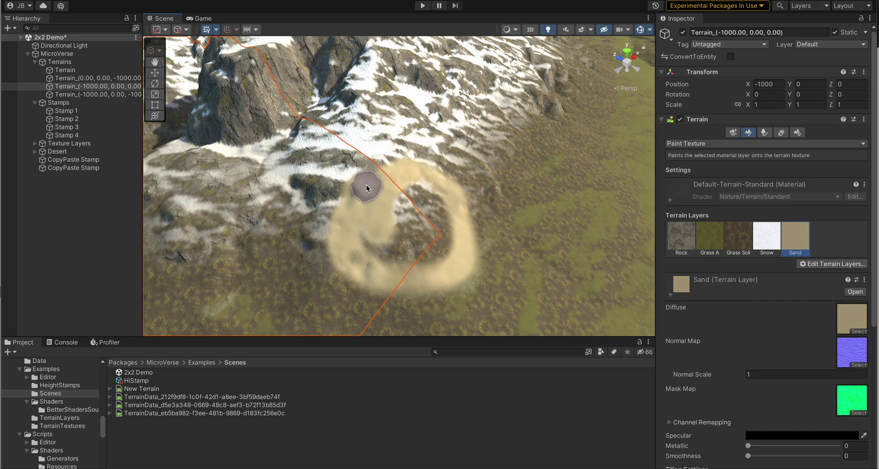
left_click(763, 132)
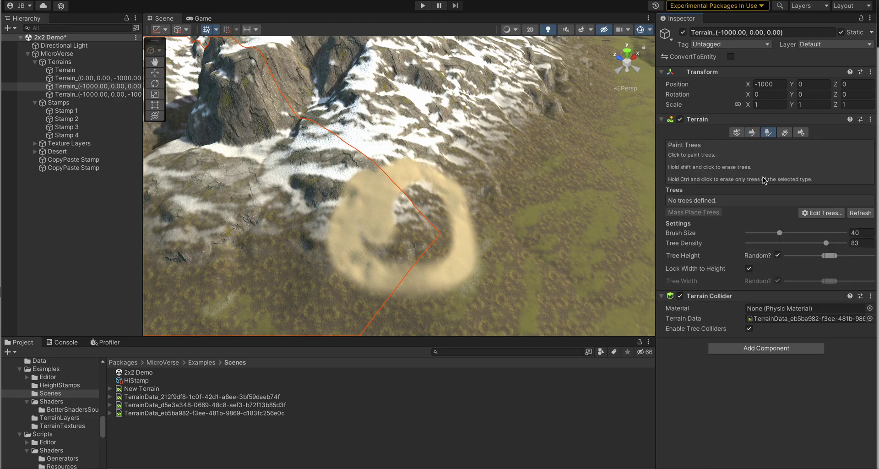
left_click(751, 133)
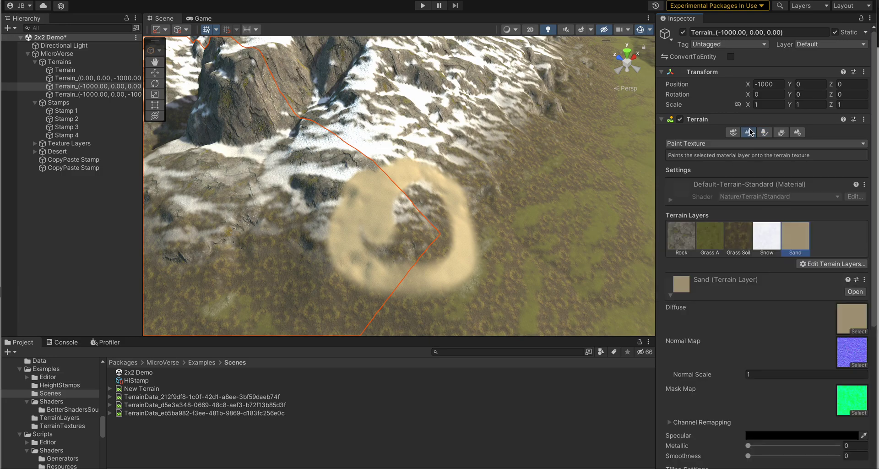
left_click(690, 143)
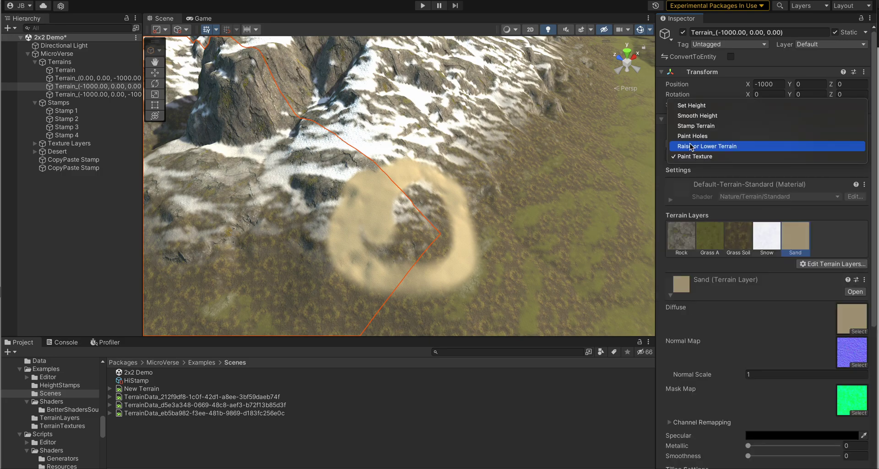
left_click(693, 115)
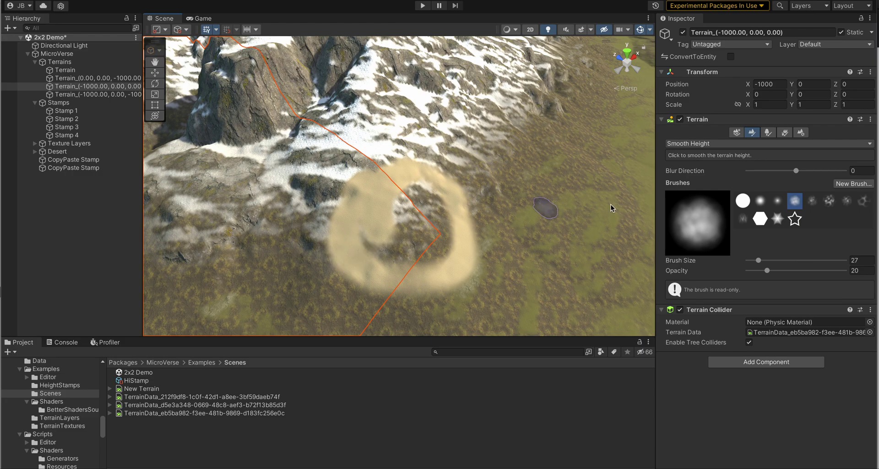
Build up a tall, narrow spike on the mountain side of the painted sand ring with Raise or Lower Terrain.
left_click(707, 145)
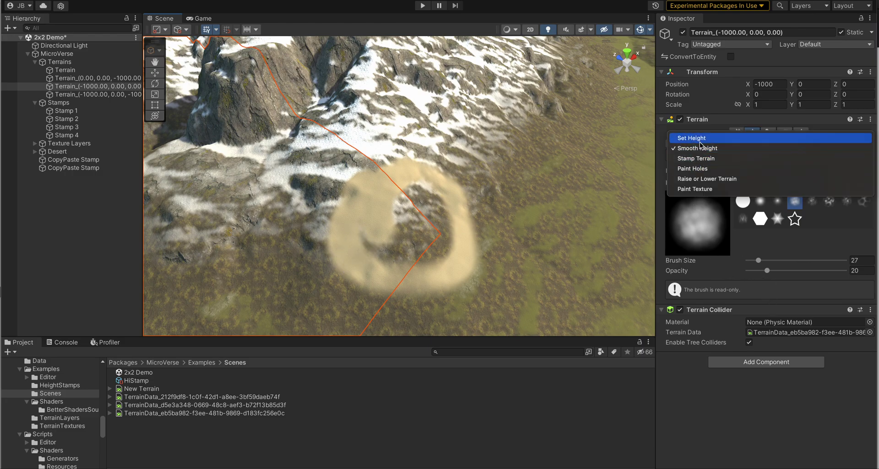
left_click(699, 179)
left_click_drag(359, 251, 361, 238)
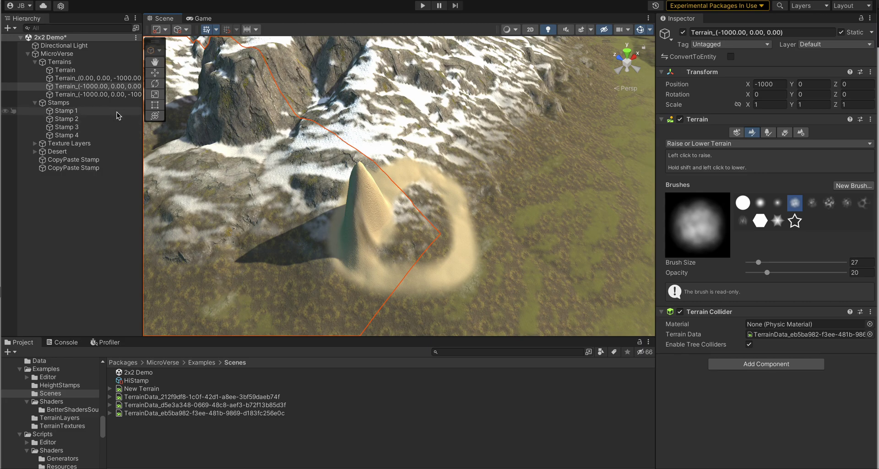
Create a copy object from the second CopyPaste Stamp and save it as CopyStamp in the Assets folder.
left_click(68, 168)
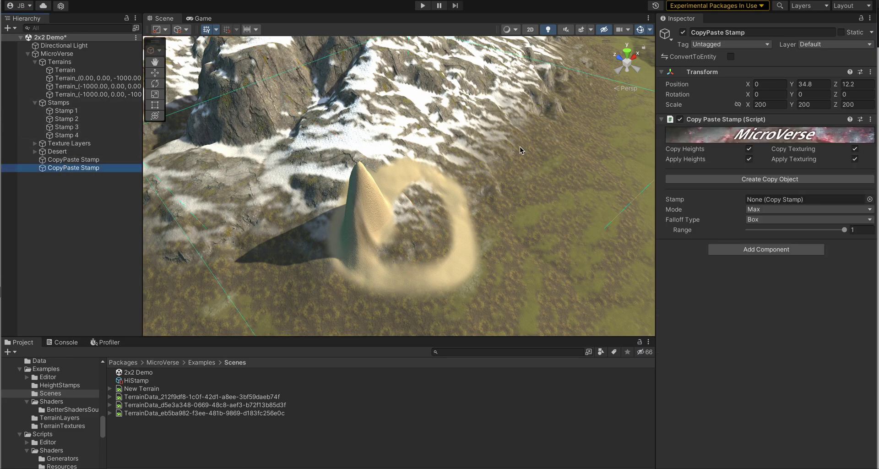
left_click(778, 180)
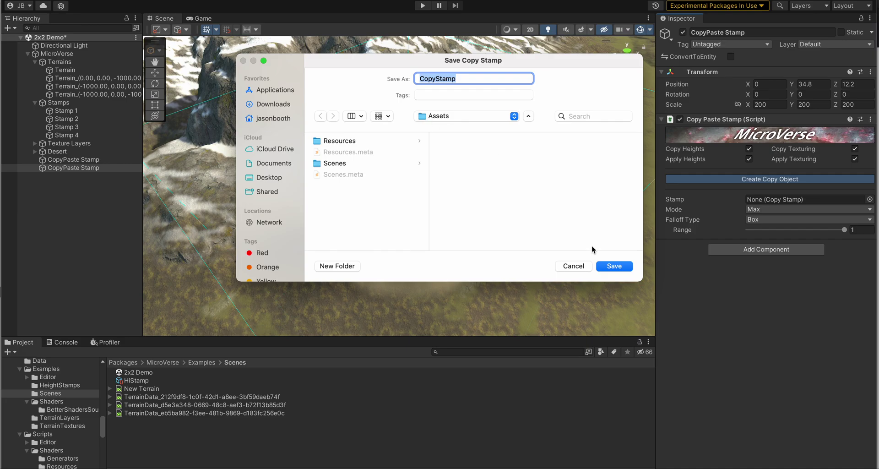
left_click(606, 268)
right_click_drag(375, 227, 476, 231)
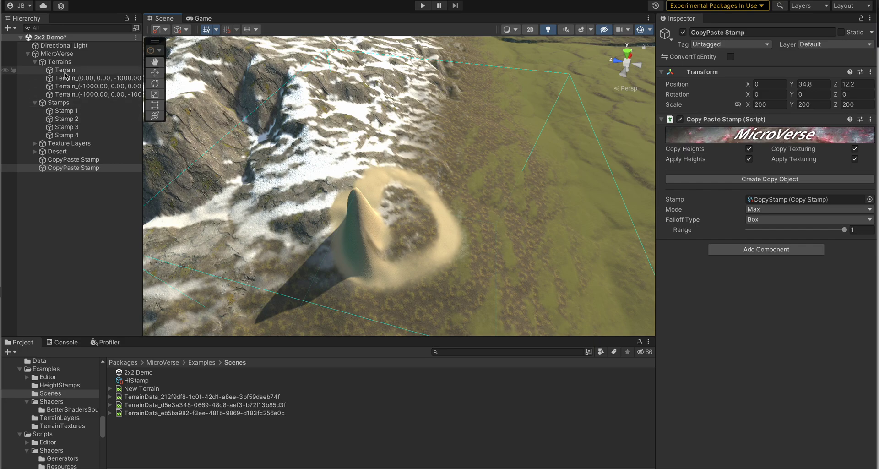
Set the Layer Weight of the Snow texture layer to 0.
left_click(35, 143)
left_click(64, 176)
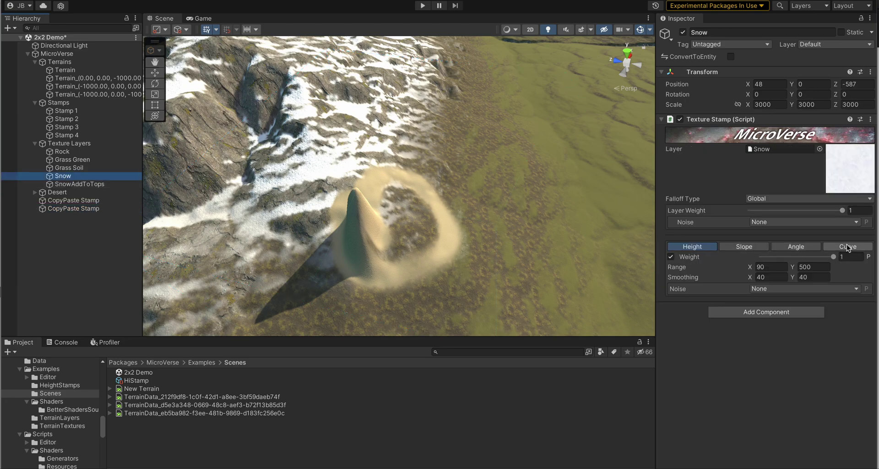
left_click_drag(841, 210, 732, 212)
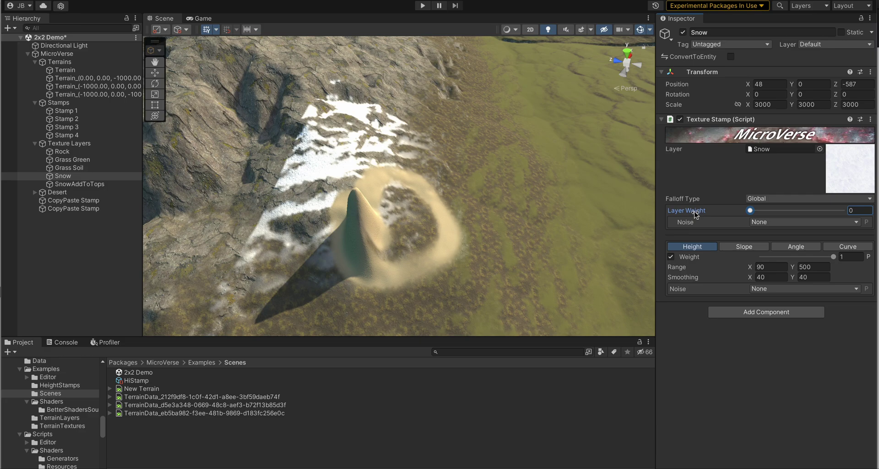
Switch the Falloff Type of the CopyPaste Stamp holding CopyStamp to Range and narrow its falloff band.
left_click(62, 209)
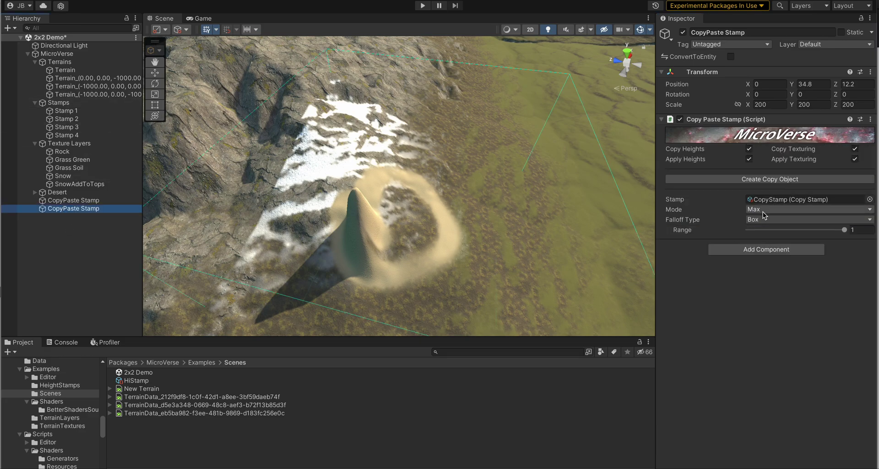
left_click(762, 220)
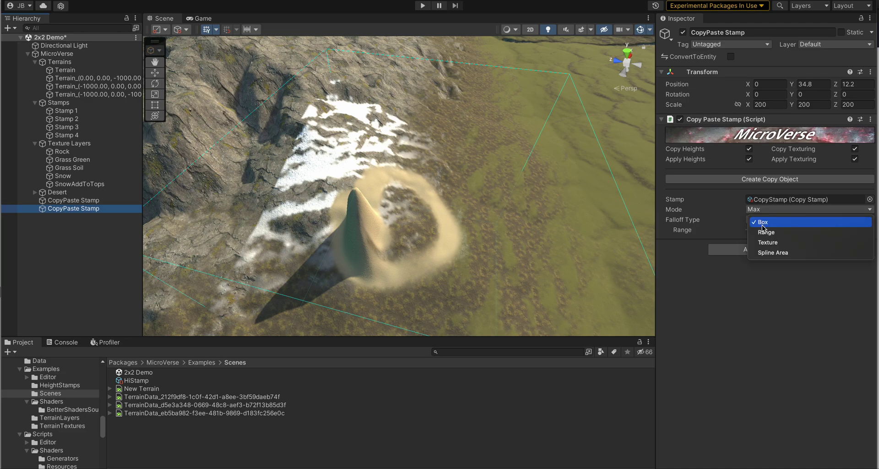
left_click(764, 232)
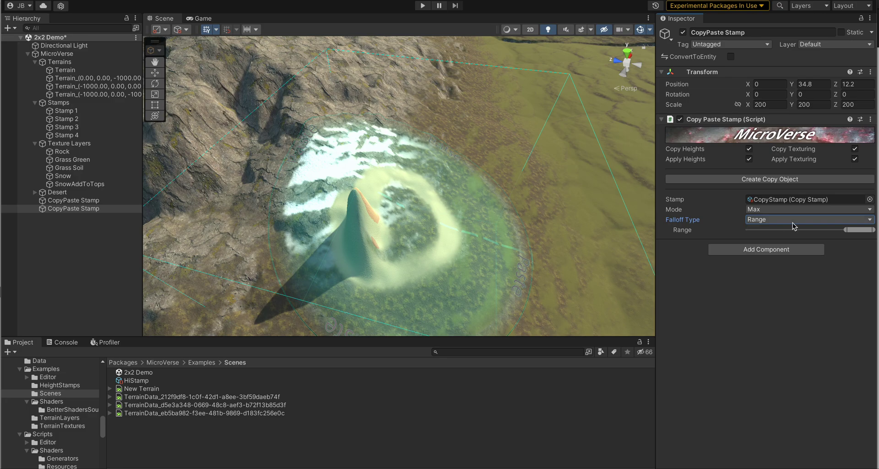
mouse_move(846, 229)
left_mouse_down()
mouse_move(806, 231)
mouse_move(863, 230)
left_mouse_up()
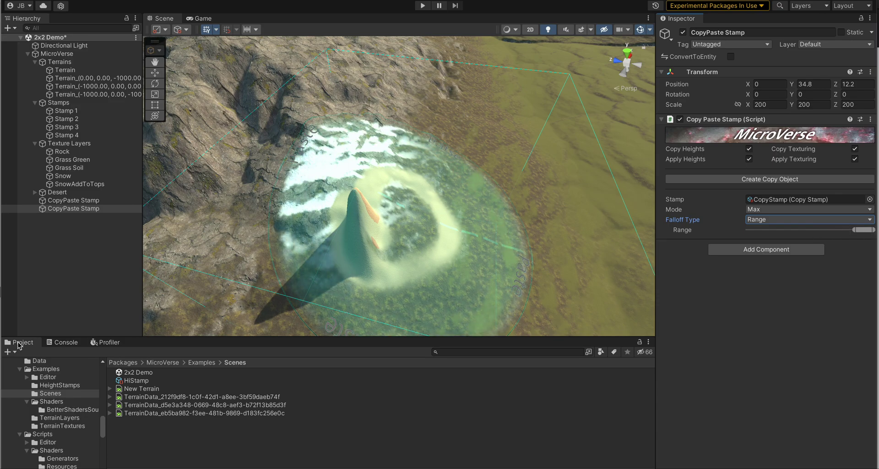
Move the CopyPaste Stamp holding CopyStamp out over the grassland to about X -15.2, Y 40.2 and Z -156.9.
left_click(58, 210)
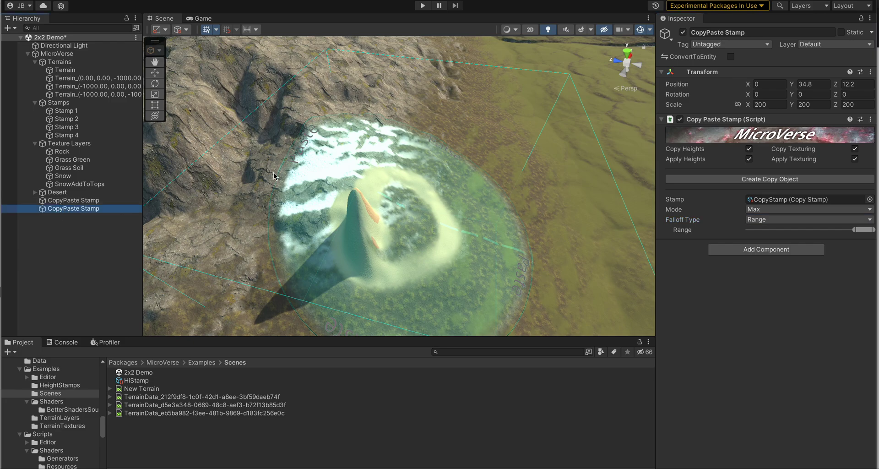
left_click_drag(350, 191, 356, 220, "alt")
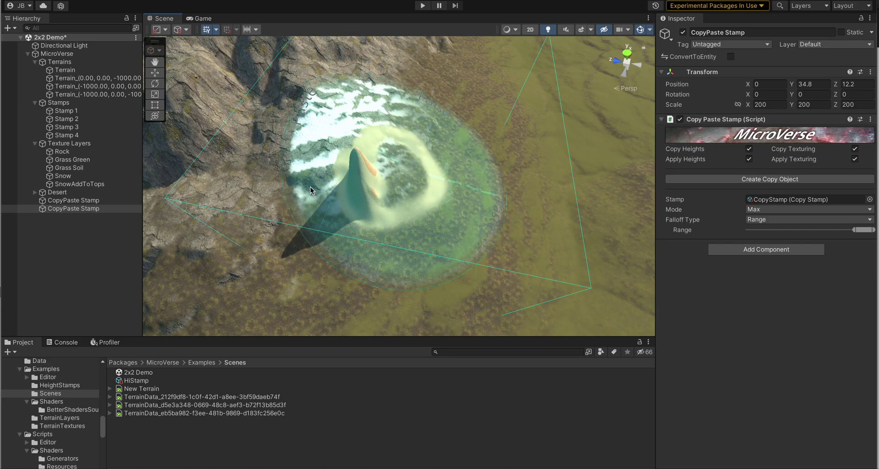
left_click(108, 208)
key("w")
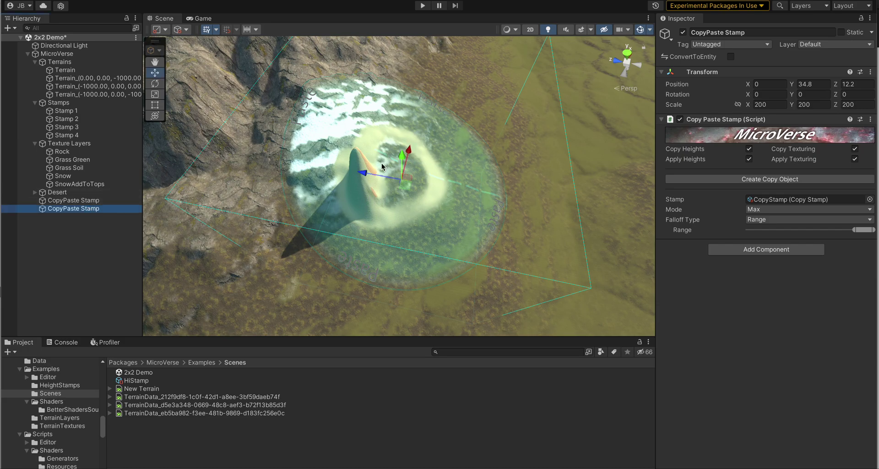
left_click_drag(368, 174, 344, 128)
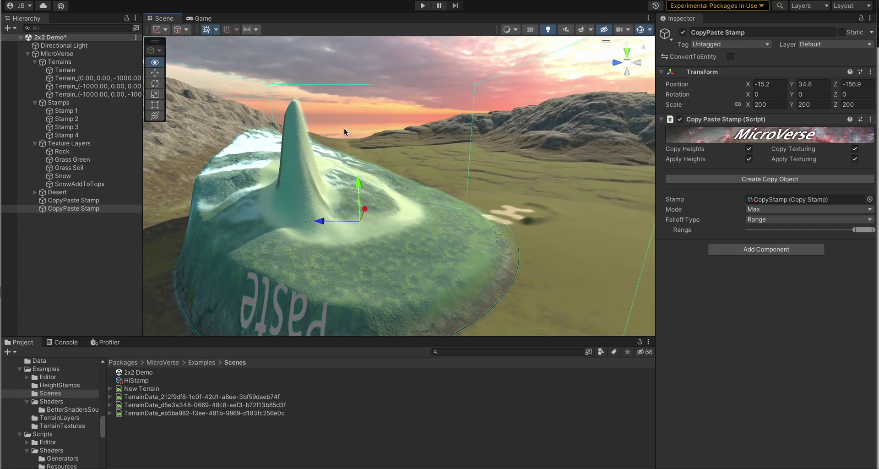
mouse_move(358, 183)
left_mouse_down()
mouse_move(358, 224)
mouse_move(352, 176)
left_mouse_up()
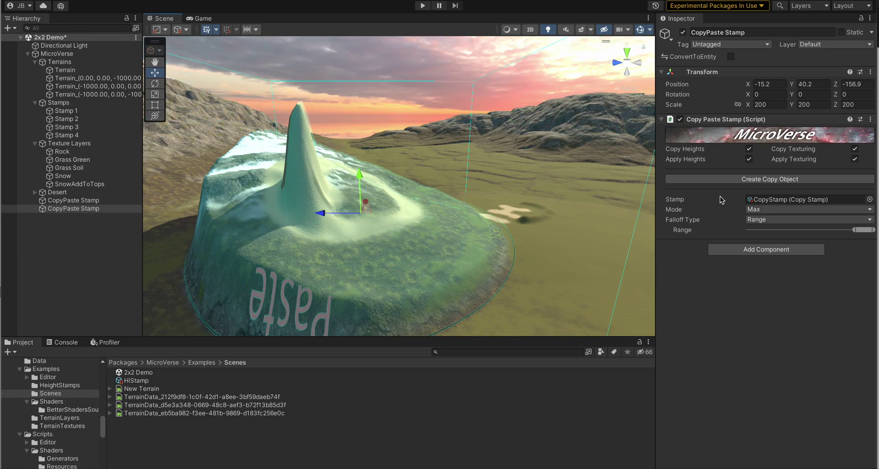
Set the CopyStamp's Mode to Override and reposition it to about Y -2.1 and Z -81.9.
left_click(762, 210)
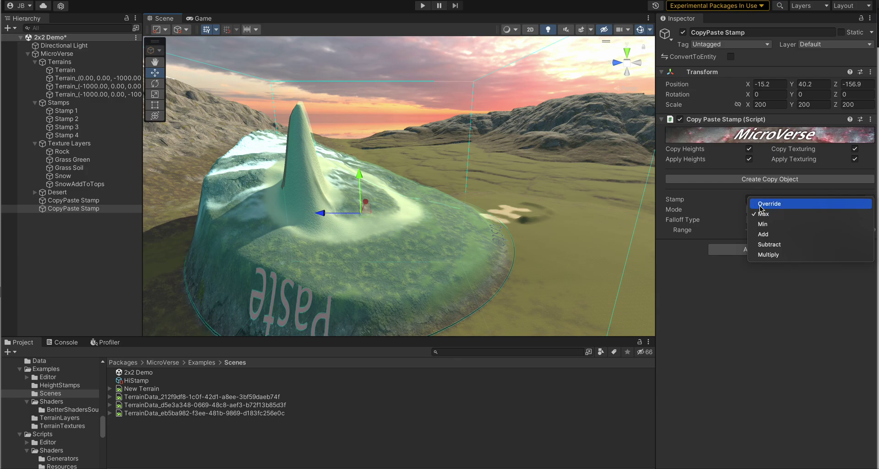
left_click(760, 207)
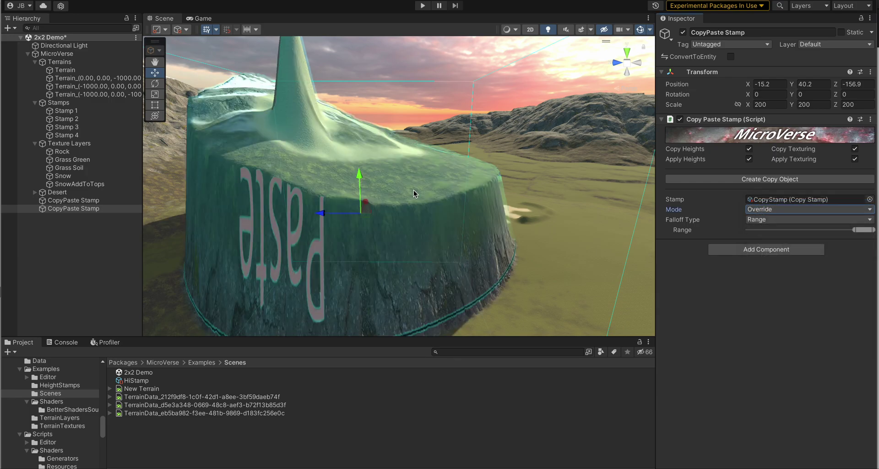
left_click_drag(358, 183, 331, 287)
left_click_drag(386, 244, 334, 237)
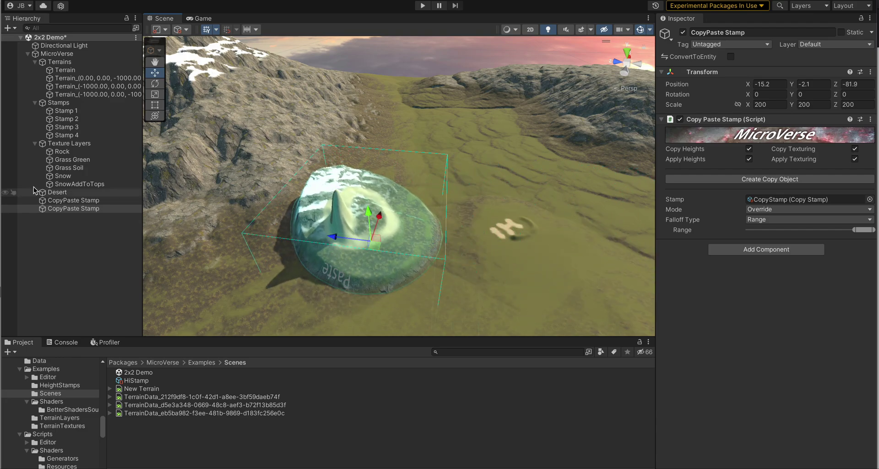
Examine the Rock and Grass Green texture layers, the pasted mound and the surrounding terrain.
left_click(61, 152)
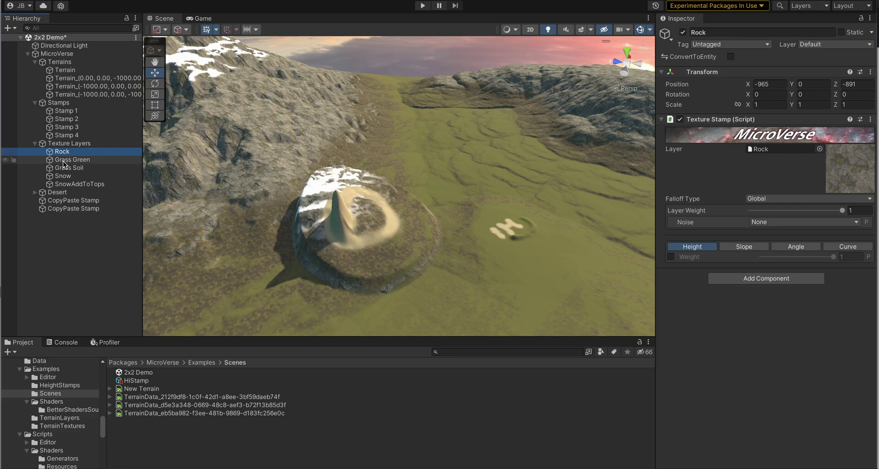
left_click(64, 161)
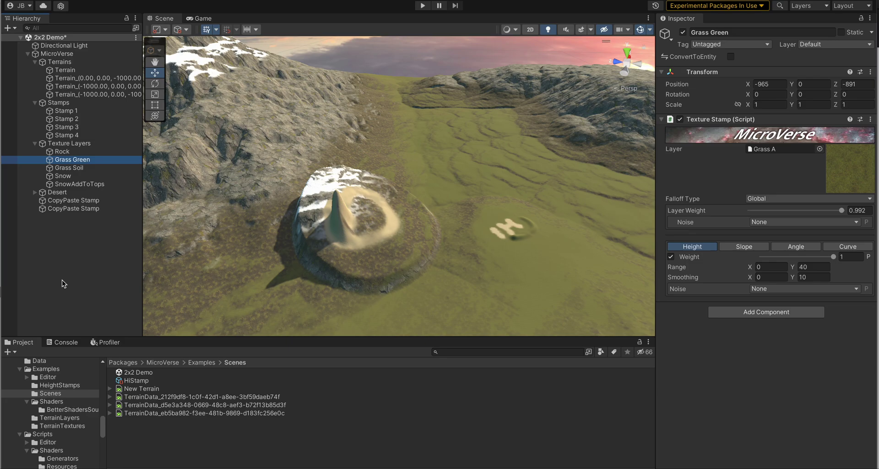
right_click_drag(250, 242, 180, 198)
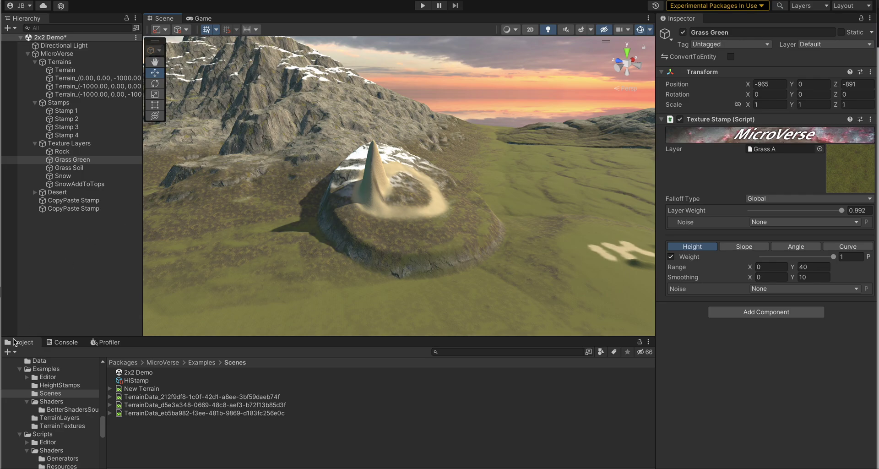
right_click_drag(293, 250, 333, 195)
key("s")
key("w")
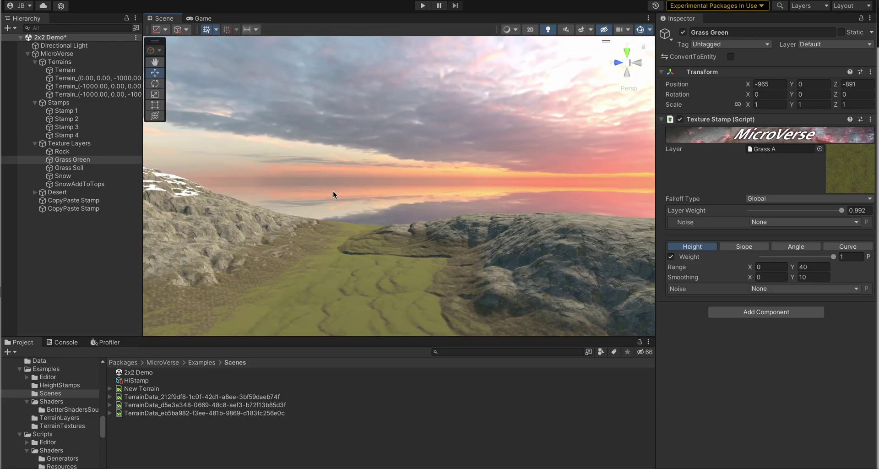
Open the recent scene 2x2 Demo (from 2x2 Demo) and survey its forested terrain.
left_click(57, 0)
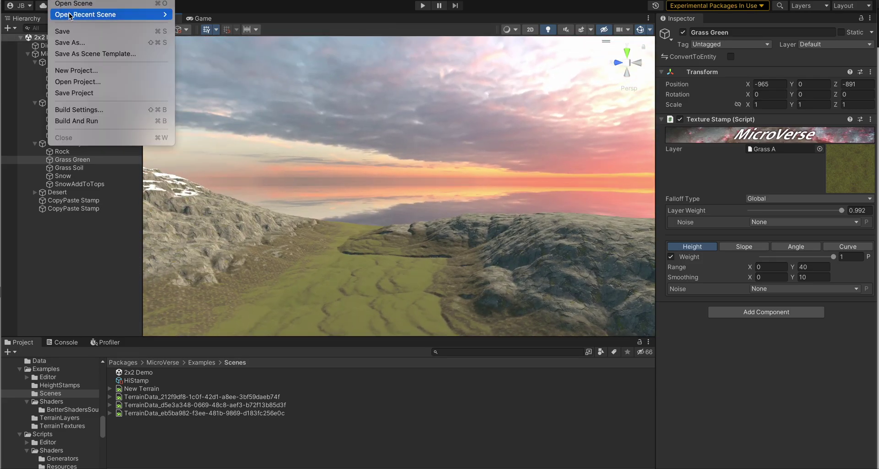
mouse_move(151, 15)
left_click(196, 25)
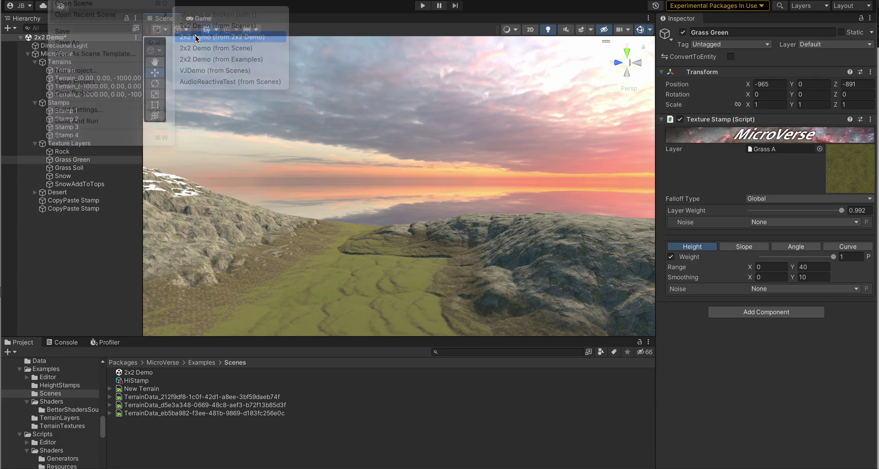
left_click(429, 212)
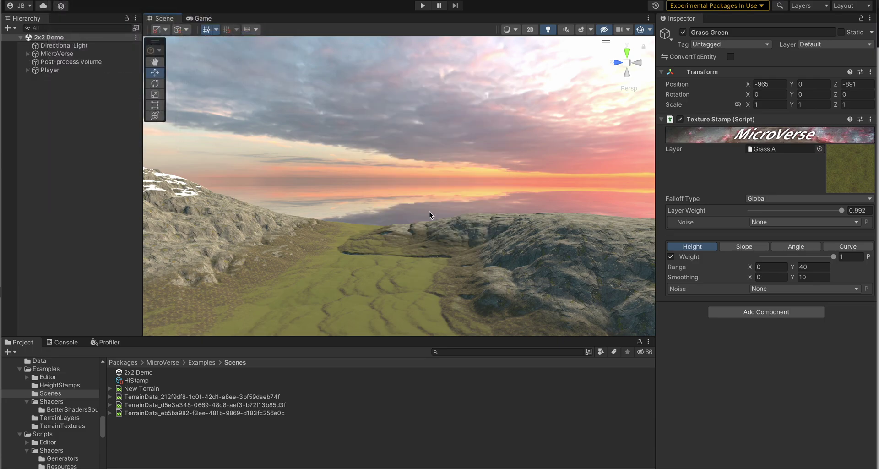
right_click_drag(395, 220, 468, 247)
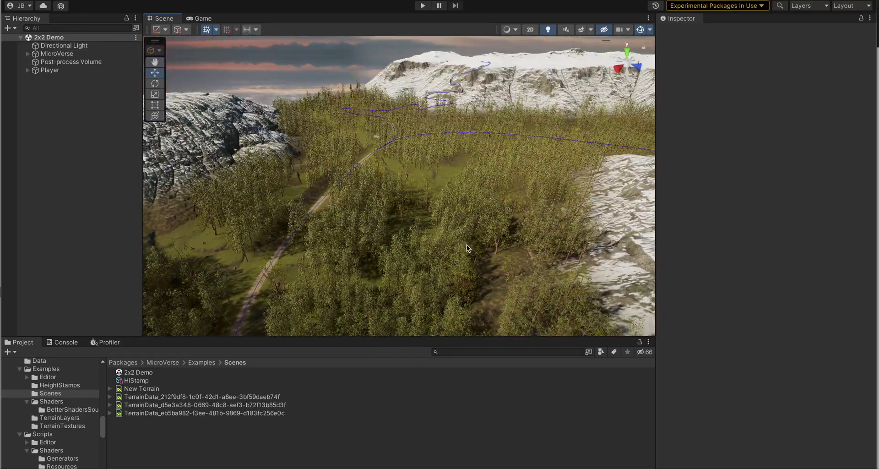
Select the Trees stamp in MicroVerse's Trees group and examine its Conifer placement settings alongside the forested valley.
left_click(27, 53)
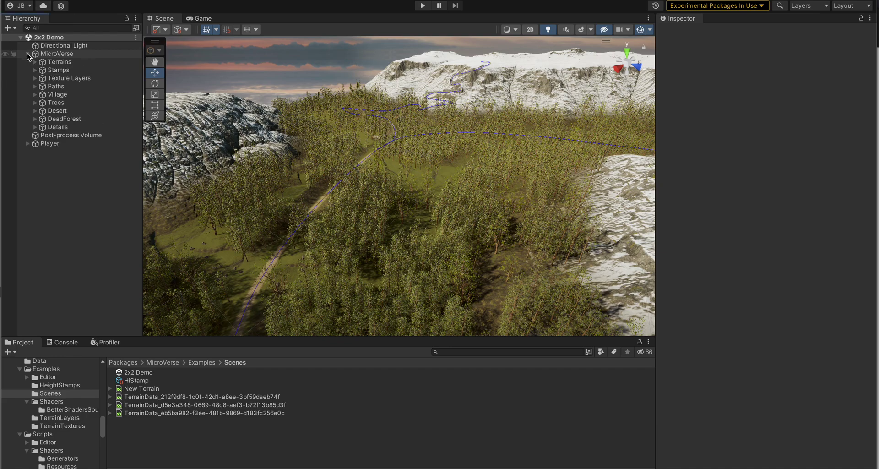
left_click(35, 103)
left_click(62, 111)
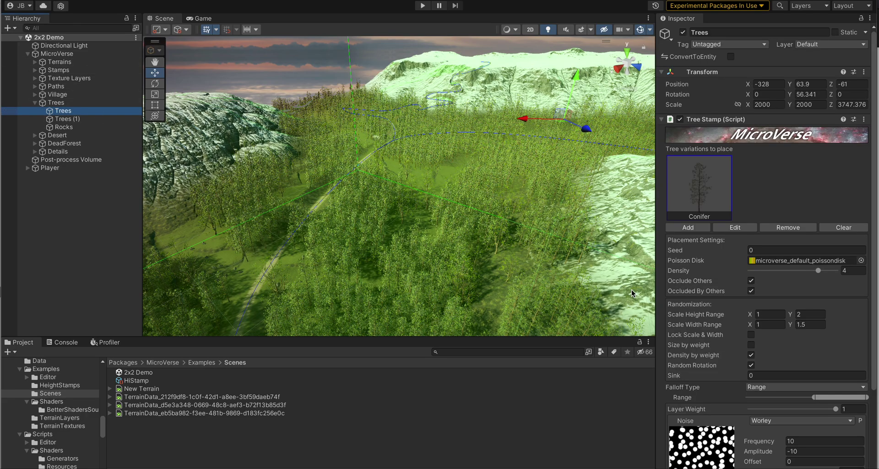
right_click_drag(273, 186, 402, 195)
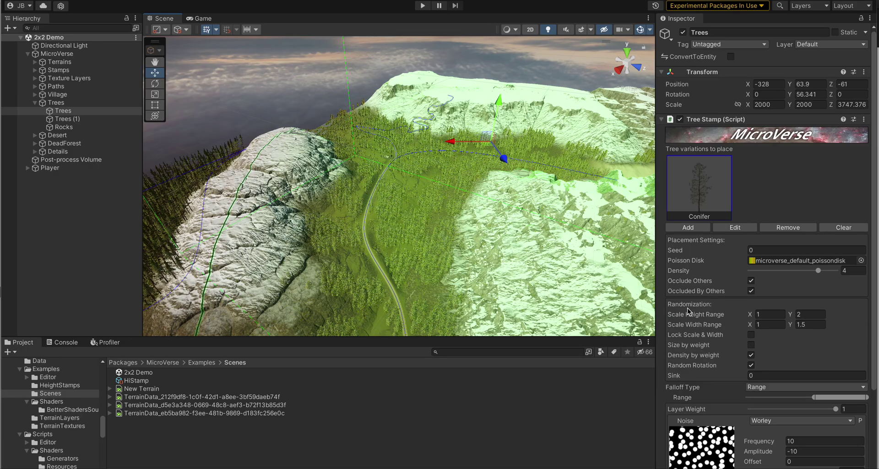
right_click_drag(435, 247, 428, 225)
key("w")
key("s")
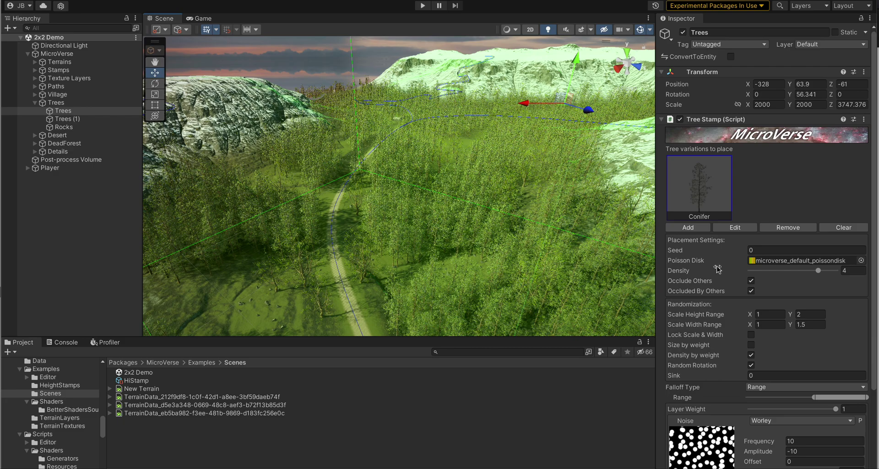
Review the conifer stamp's Randomization, Falloff and Worley noise settings against the tree clusters around the road.
scroll(737, 314, "down", 5)
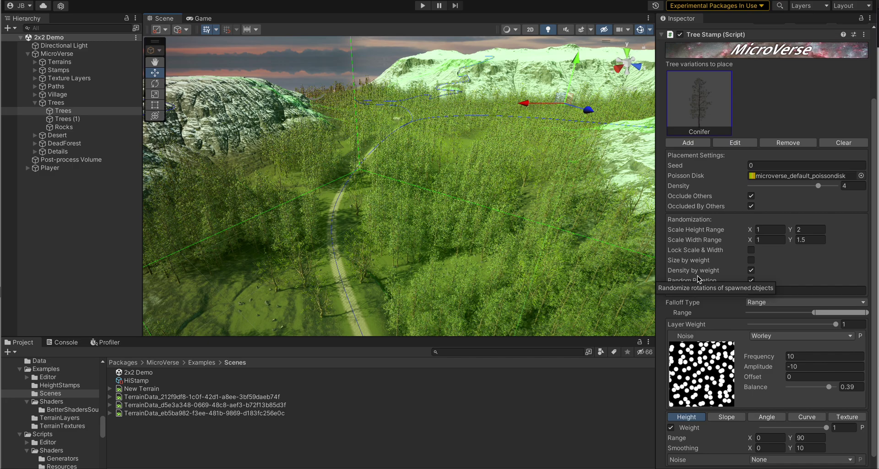
scroll(700, 279, "down", 1)
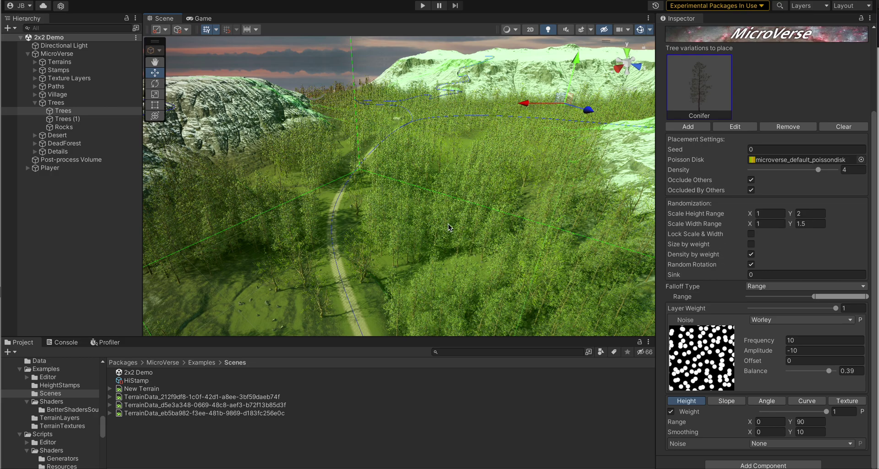
right_click_drag(398, 226, 350, 247)
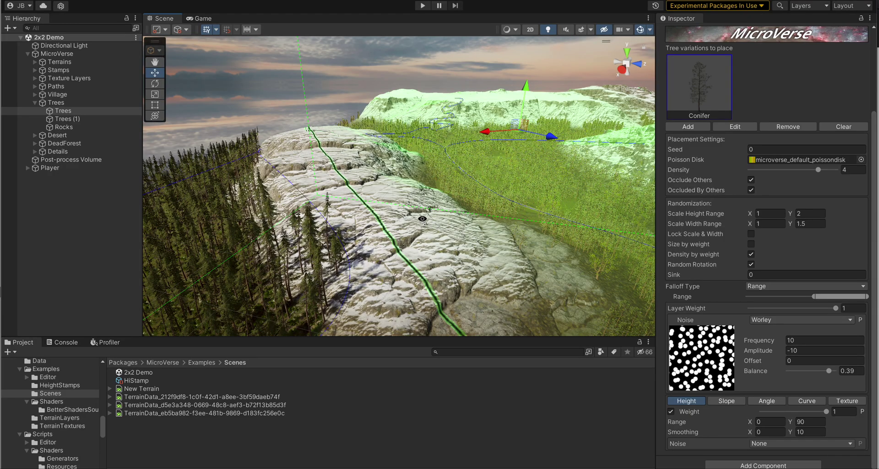
right_click_drag(422, 218, 357, 201)
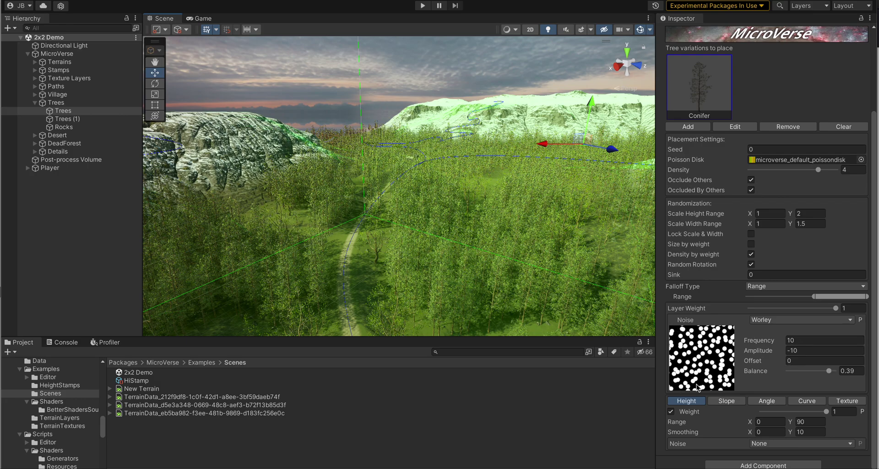
left_click(380, 235)
right_click_drag(352, 241, 343, 199)
Lower the Density of the Trees (1) stamp to 0.1 and inspect the forest from above.
left_click(91, 121)
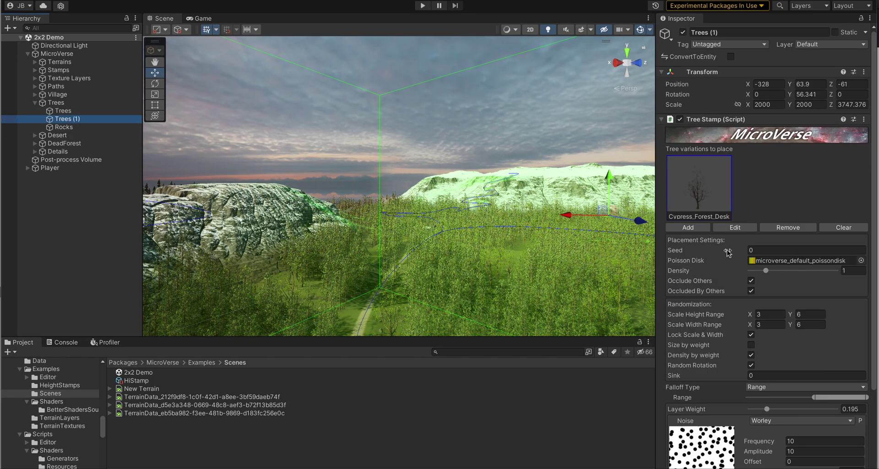
left_click_drag(766, 273, 718, 270)
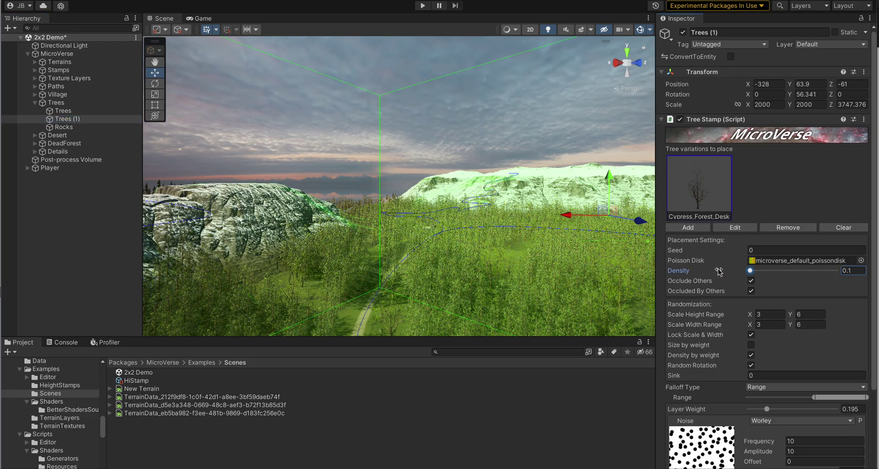
right_click_drag(427, 219, 477, 353)
key("s")
key("w")
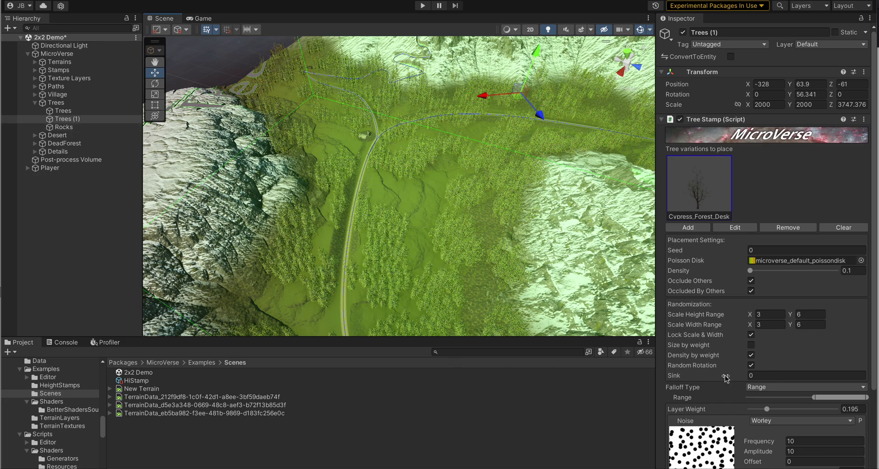
Raise the Trees (1) stamp's Density to about 2.2.
scroll(725, 377, "down", 2)
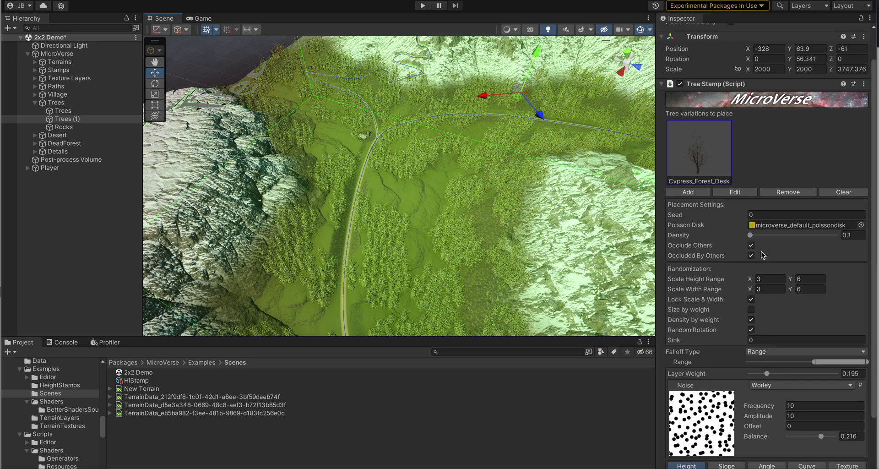
left_click_drag(750, 234, 852, 238)
left_click_drag(799, 235, 787, 236)
left_click(853, 236)
key("Tab")
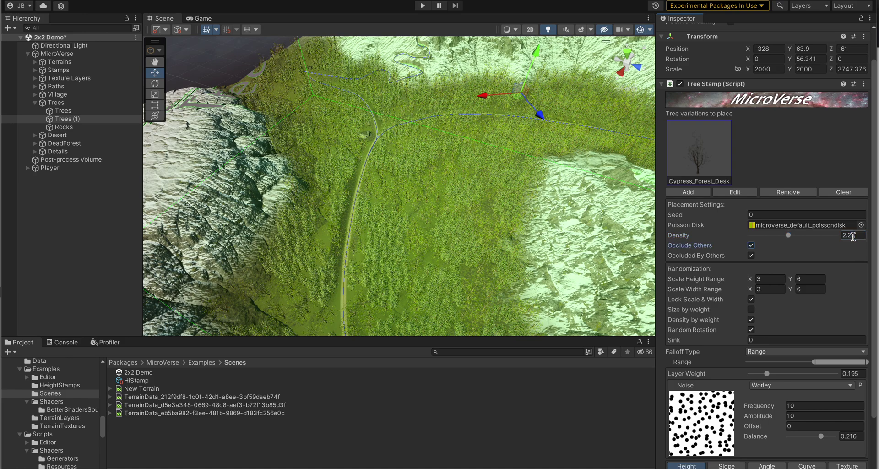
Set the Trees (1) stamp's Density to 1 and check the forest along the road.
left_click(853, 236)
type("1")
right_click_drag(352, 246, 393, 228)
key("w")
key("s")
key("w")
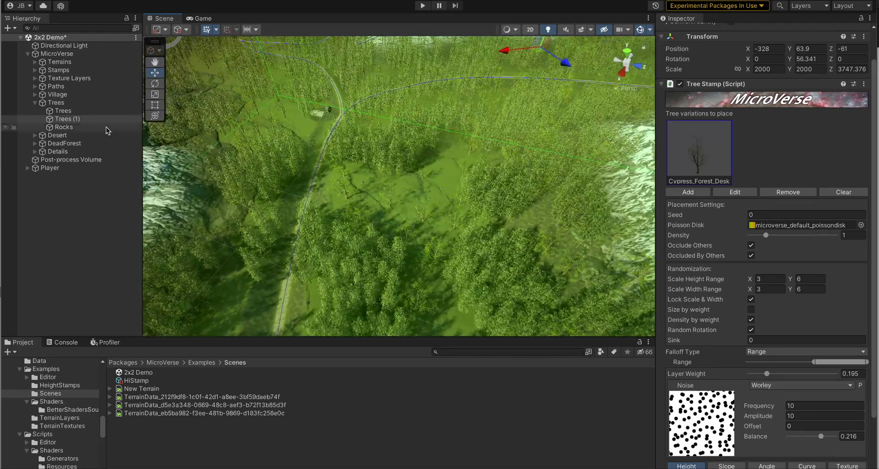
Compare the settings of the Trees and Trees (1) stamps and look at their trees from ground level.
left_click(69, 112)
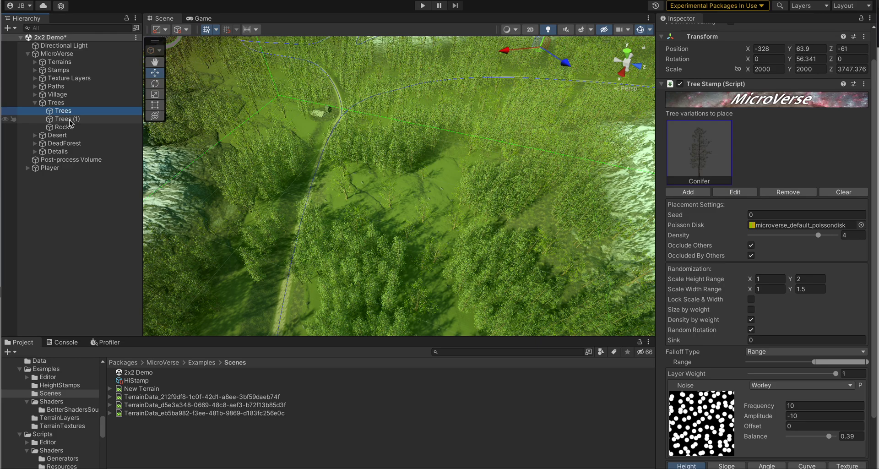
left_click(68, 119)
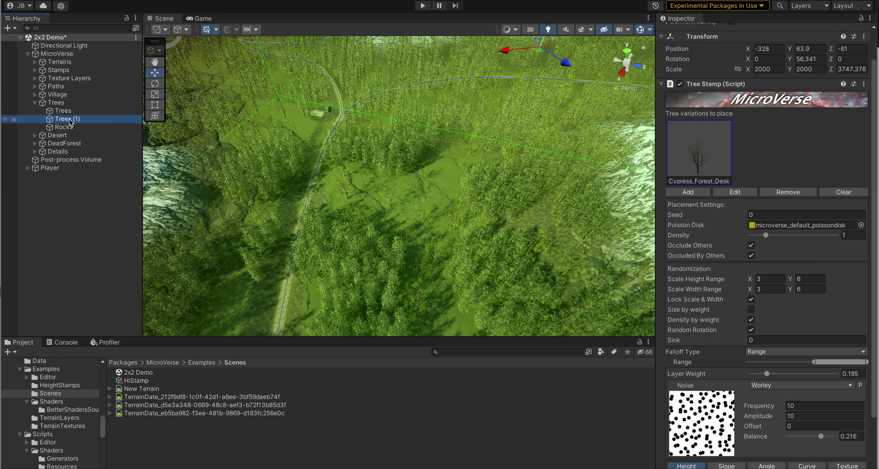
left_click(63, 111)
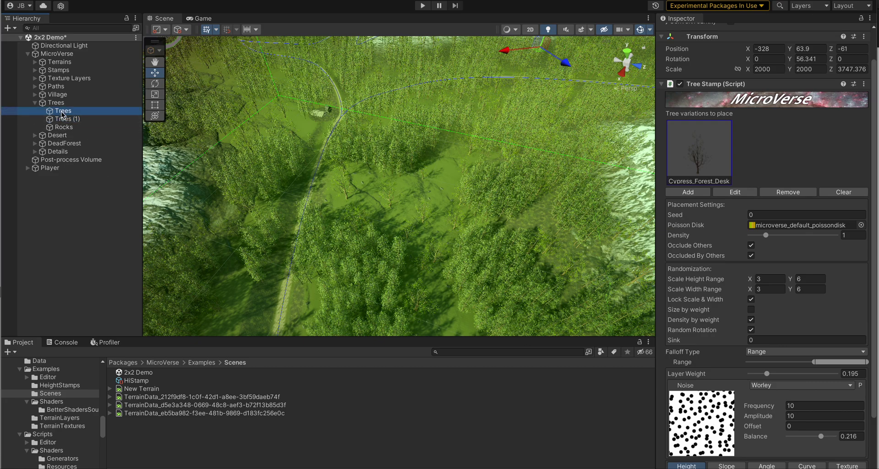
left_click(60, 120)
right_click_drag(352, 286, 472, 187)
scroll(802, 359, "down", 3)
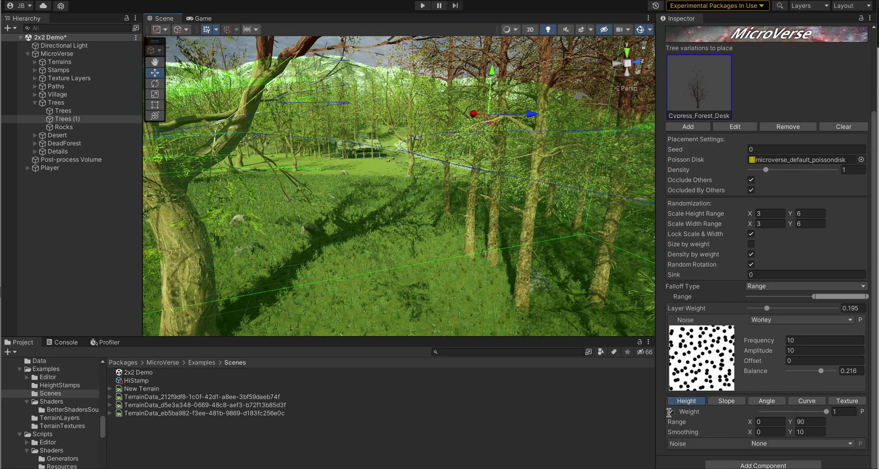
Examine the Trees (1) stamp's Slope, Curve and Texture filters, including the Texture Filter Mode and both filter elements' layers.
left_click(724, 402)
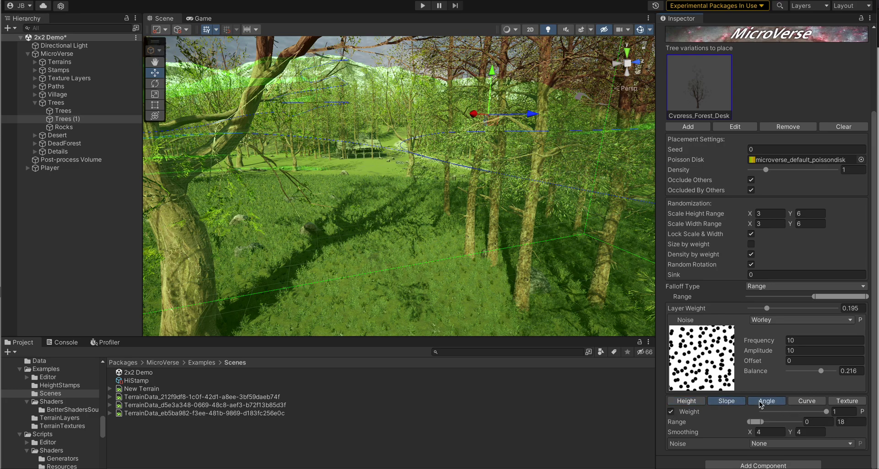
left_click(806, 401)
left_click(835, 434)
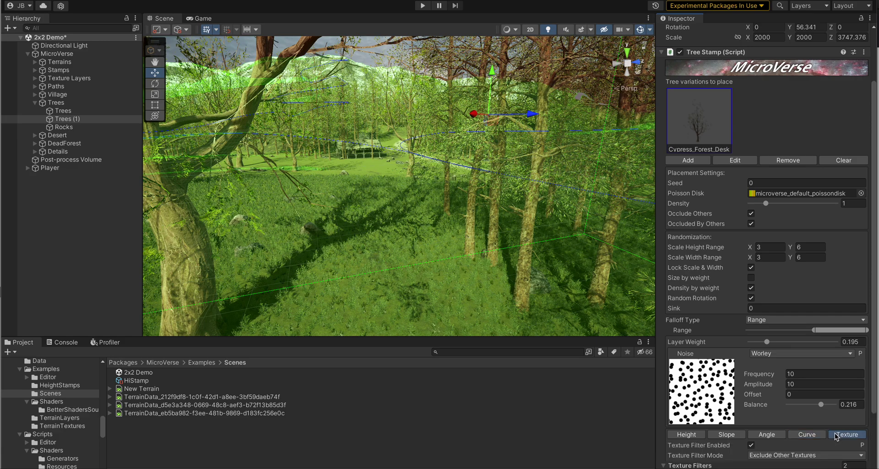
scroll(775, 399, "down", 4)
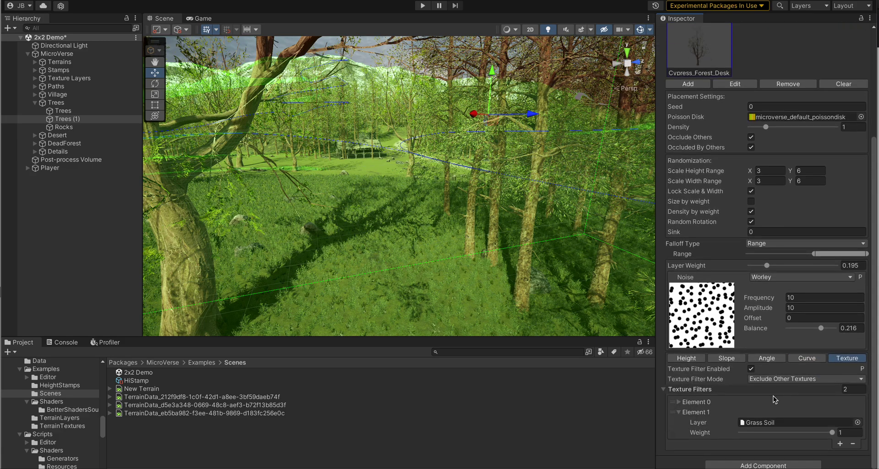
left_click(678, 401)
scroll(705, 414, "down", 1)
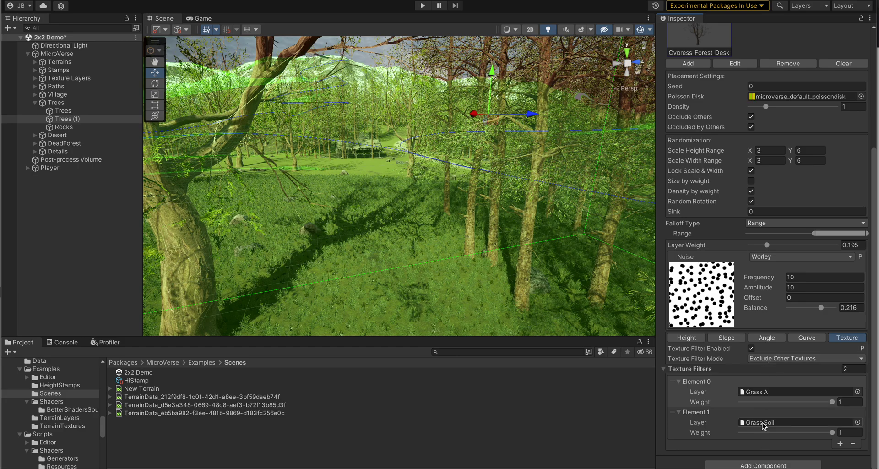
left_click(772, 362)
left_click(694, 360)
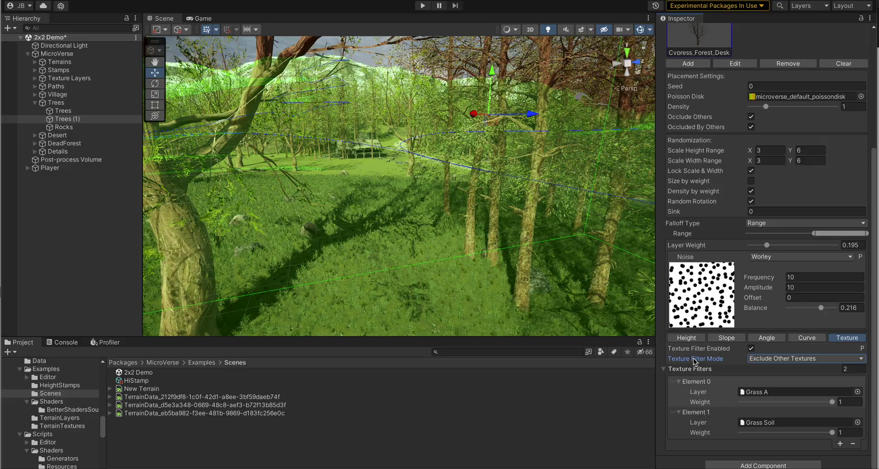
Survey the forested valley and examine the Trees group's conifer and Rocks stamps.
right_click_drag(407, 253, 245, 255)
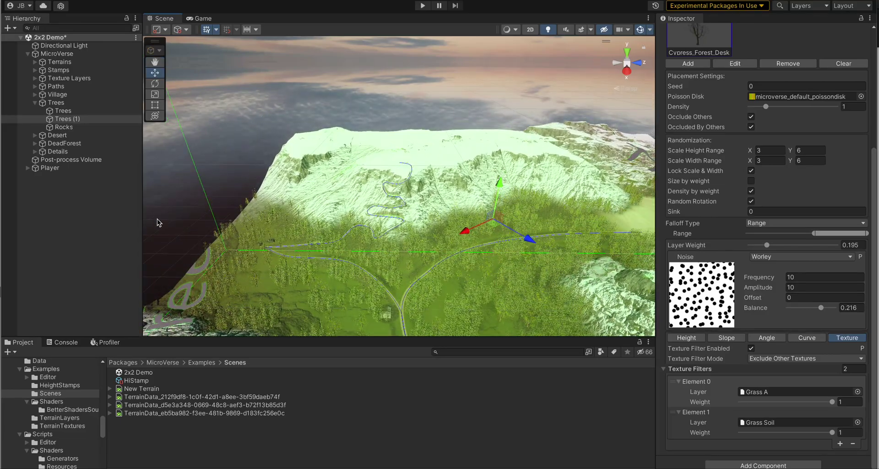
left_click(158, 223)
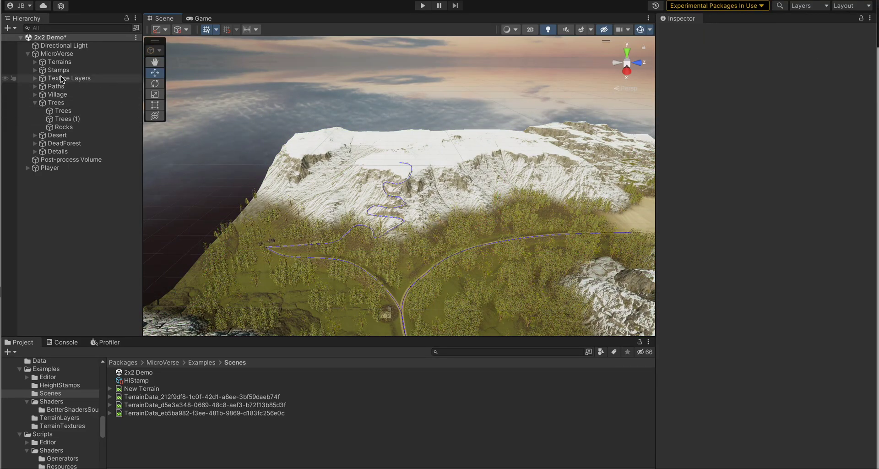
right_click_drag(264, 229, 412, 260)
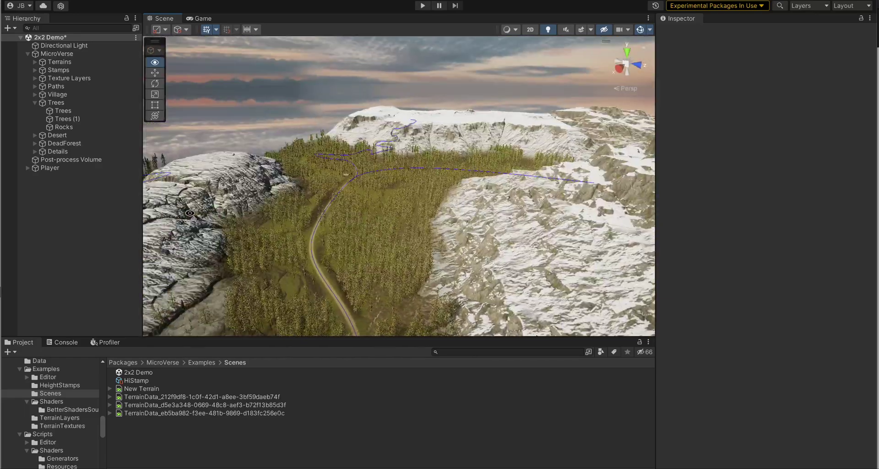
right_click_drag(192, 215, 265, 233)
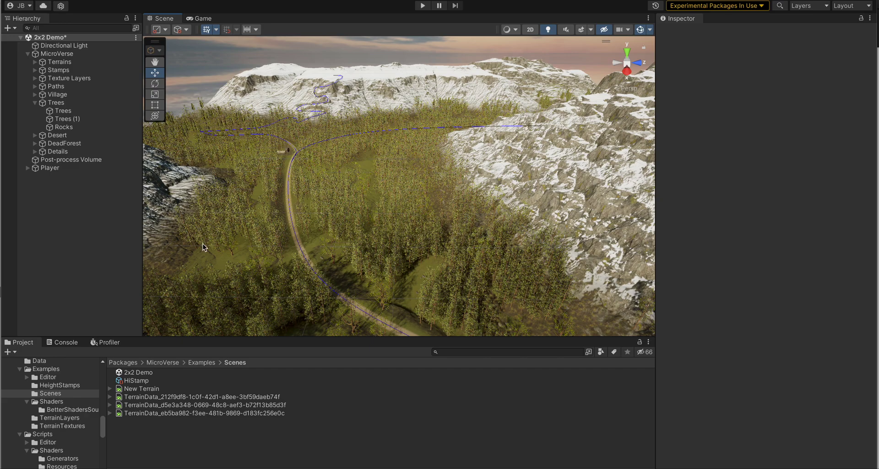
left_click(56, 105)
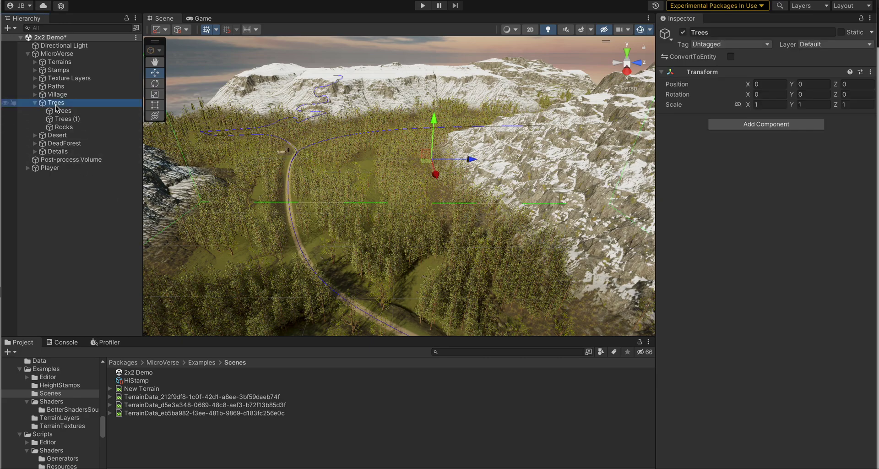
left_click(62, 112)
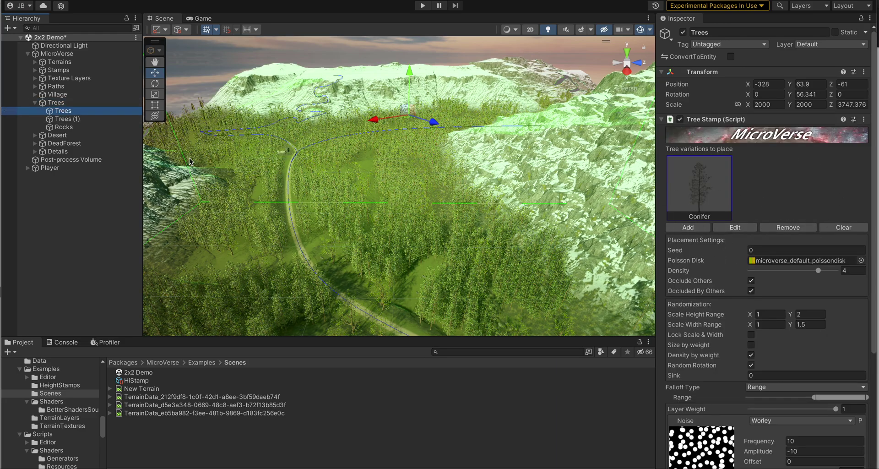
left_click(91, 128)
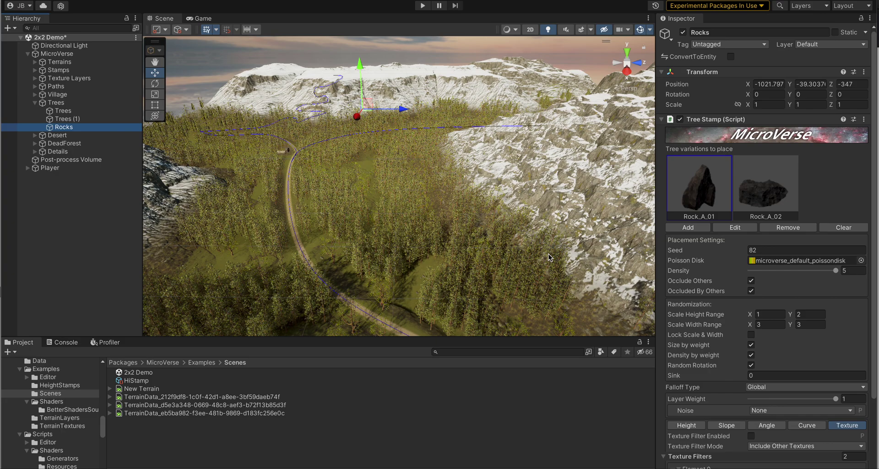
right_click_drag(450, 171, 411, 183)
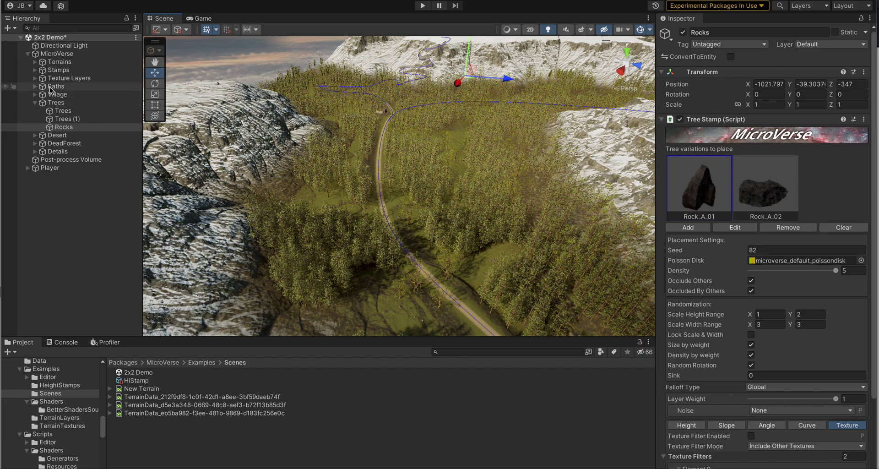
Expand and select the Texture Layers group, and inspect the wooden huts and the surrounding forest.
left_click(35, 78)
left_click(69, 79)
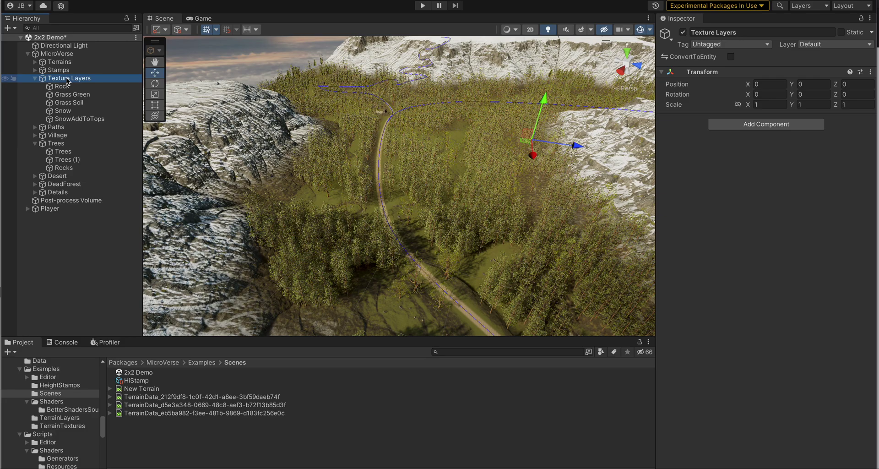
right_click_drag(298, 228, 148, 224)
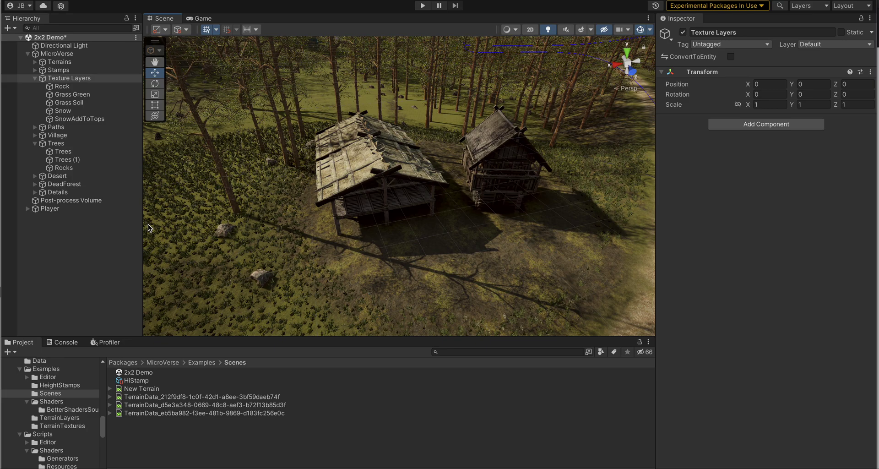
right_click_drag(350, 211, 876, 161)
key("w")
key("s")
key("w")
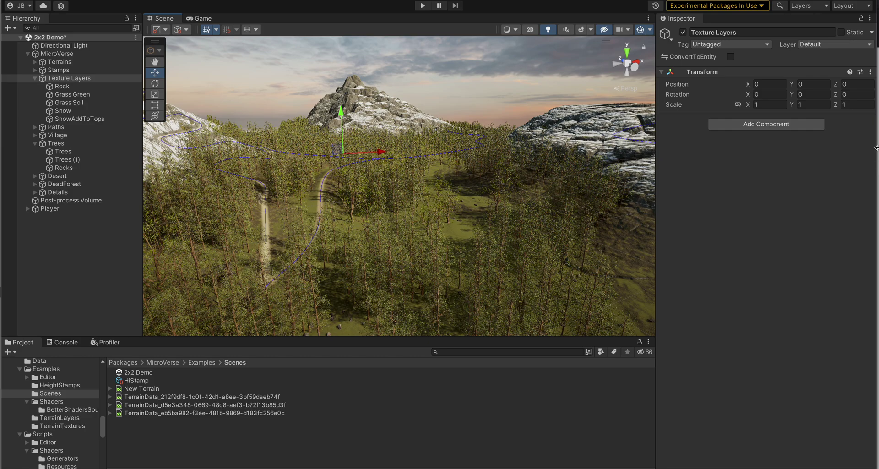
Inspect the sandy desert area, the neighbouring rocky slopes and the forest in front of the sunset.
right_click_drag(392, 187, 320, 174)
key("s")
key("w")
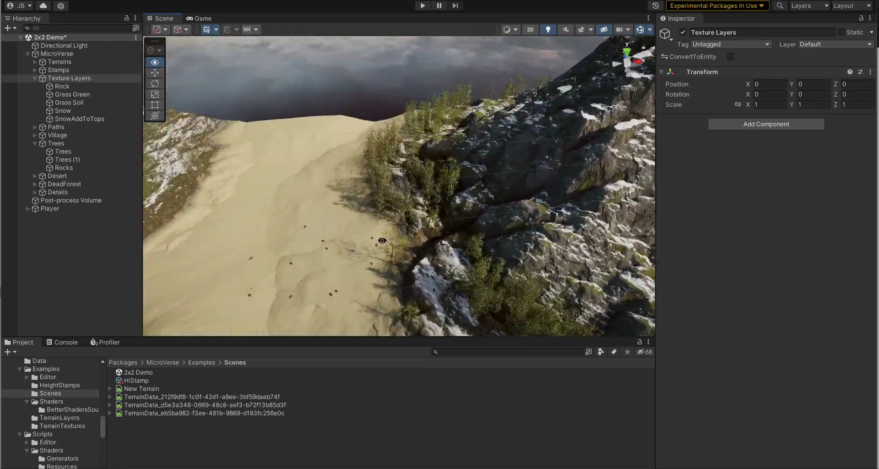
right_click_drag(382, 240, 463, 266)
key("s")
key("d")
right_click_drag(581, 276, 542, 183)
key("w")
key("s")
key("w")
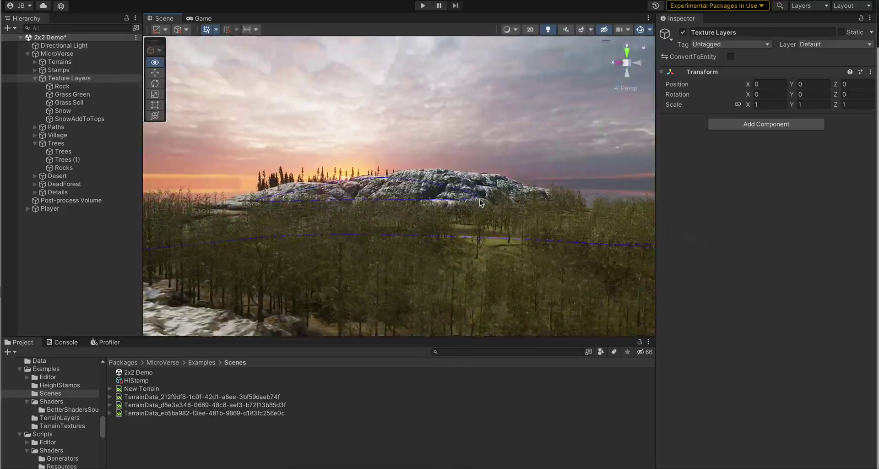
Clear the selection and survey the road, snowy mountains and desert edge across the whole terrain.
right_click_drag(509, 183, 509, 183)
left_click(510, 183)
right_click_drag(374, 166, 607, 243)
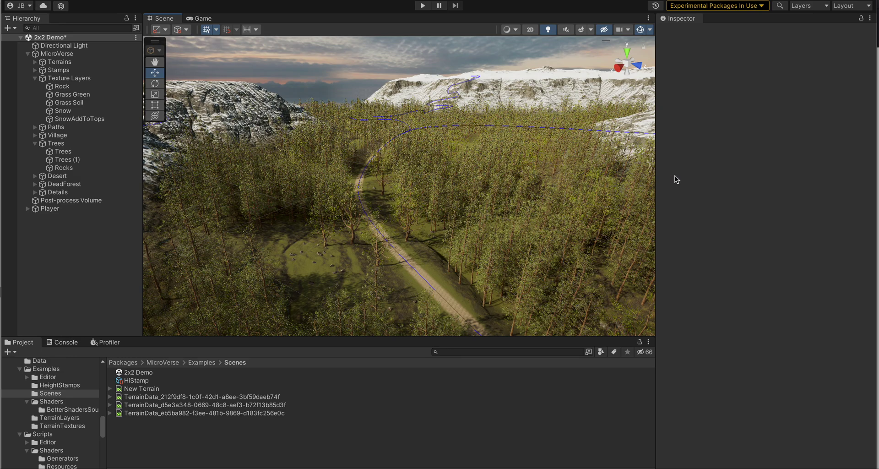
right_click_drag(529, 214, 619, 254)
key("s")
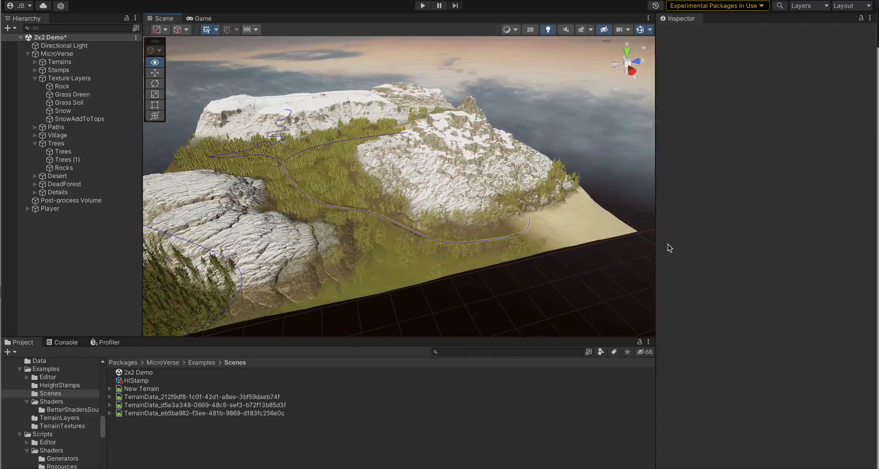
key("w")
right_click_drag(668, 244, 642, 227)
key("s")
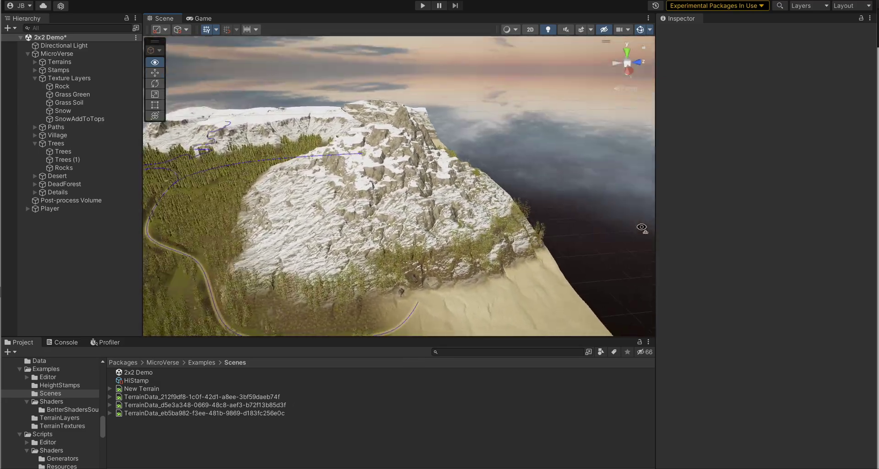